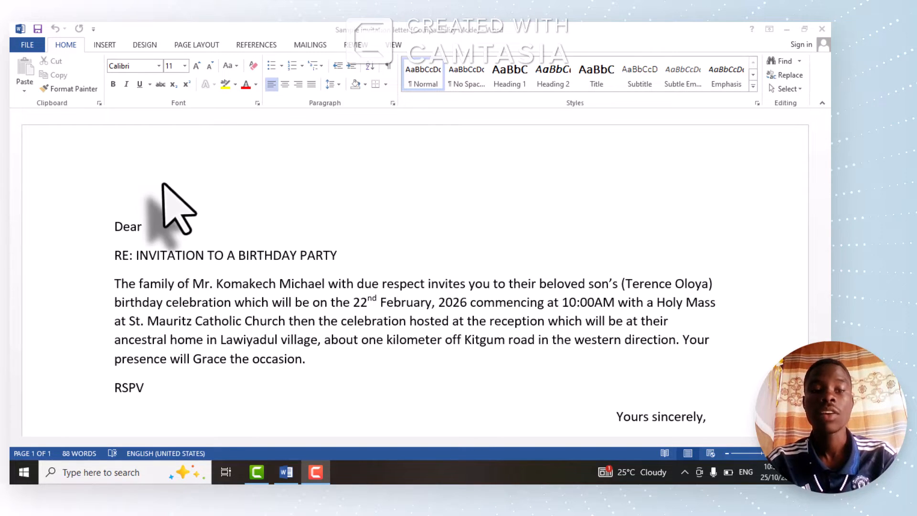
# - Place the insertion point after "Dear" in the letter and start typing a new mail merge recipient list
pyautogui.click(152, 223)
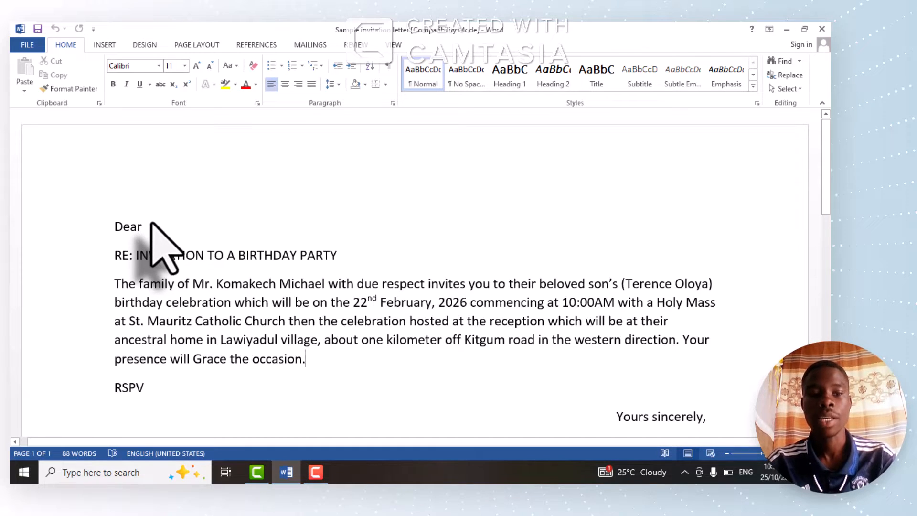
pyautogui.click(152, 222)
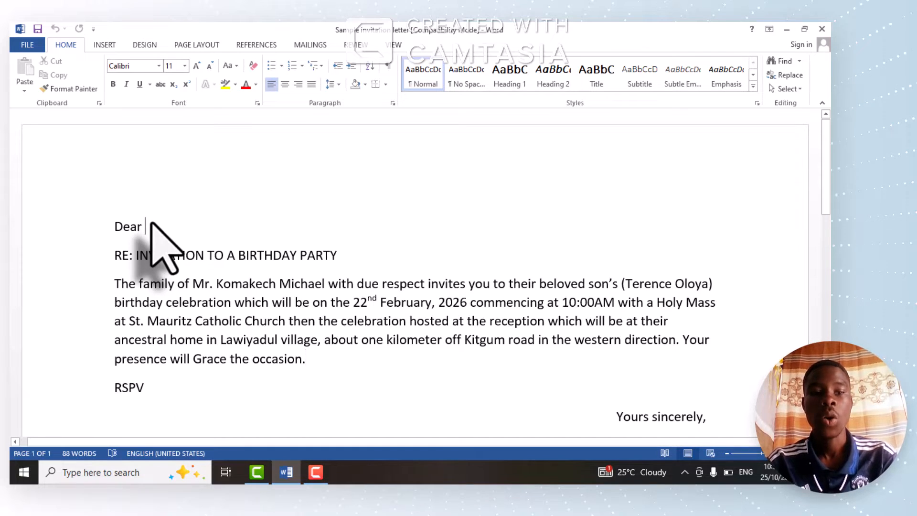
pyautogui.click(310, 45)
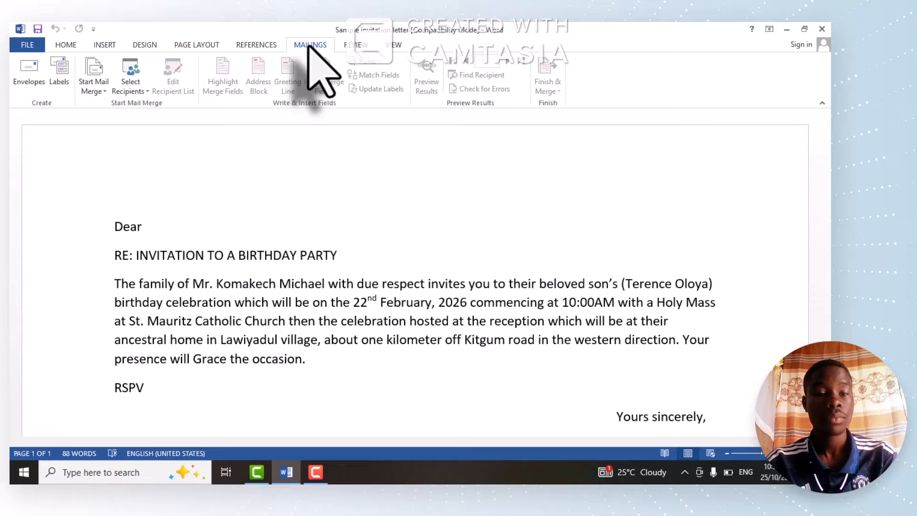
pyautogui.click(148, 95)
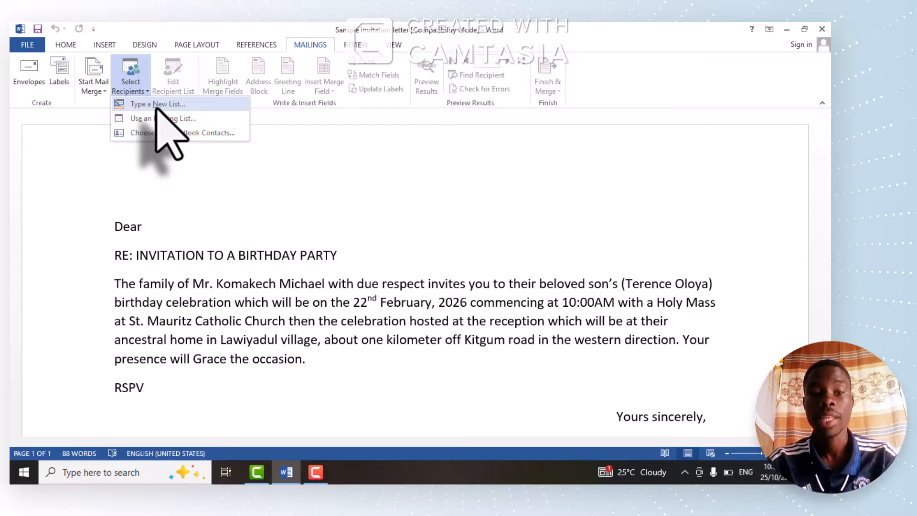
pyautogui.click(156, 107)
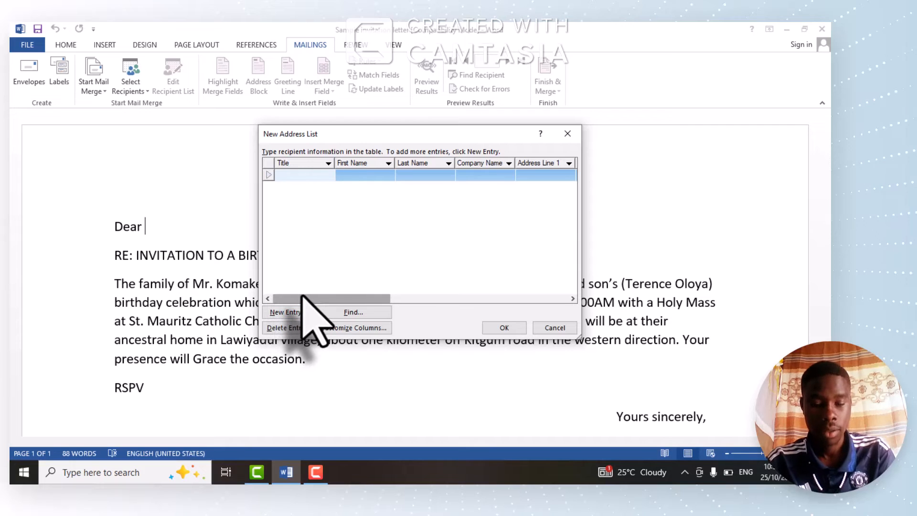
pyautogui.moveTo(303, 297); pyautogui.dragTo(239, 300)
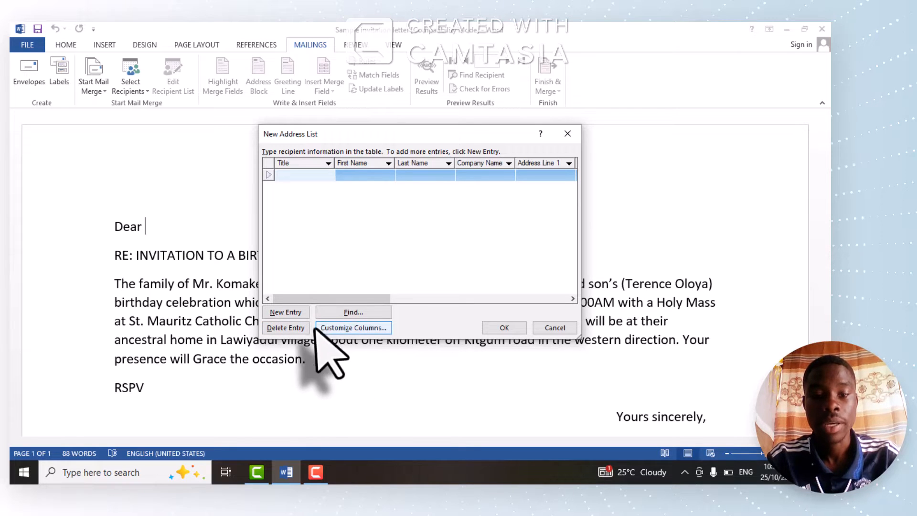
# - Open the column customization for the address list and delete the E-mail Address field
pyautogui.click(352, 327)
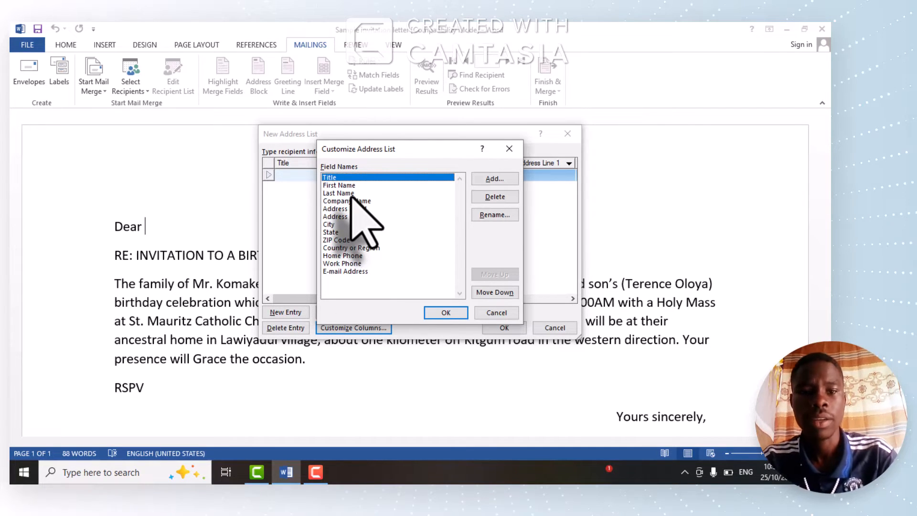
pyautogui.click(336, 271)
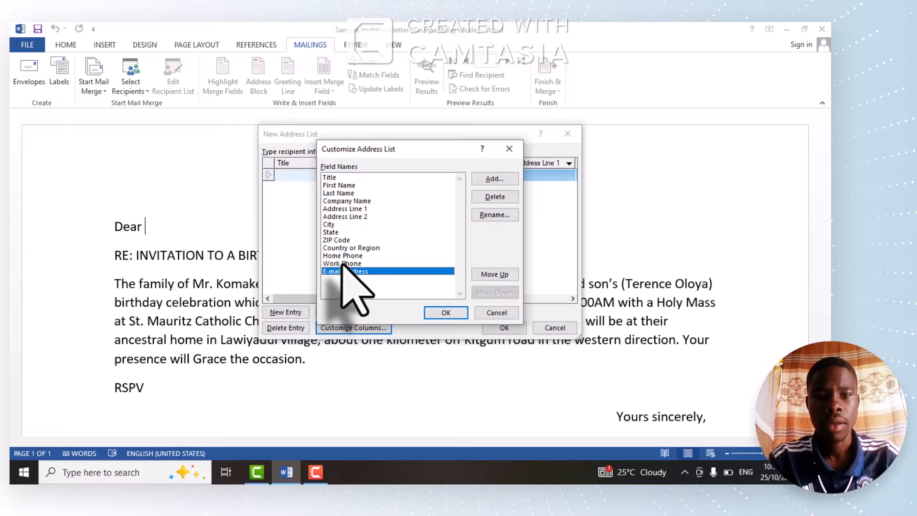
pyautogui.click(342, 264)
pyautogui.click(346, 257)
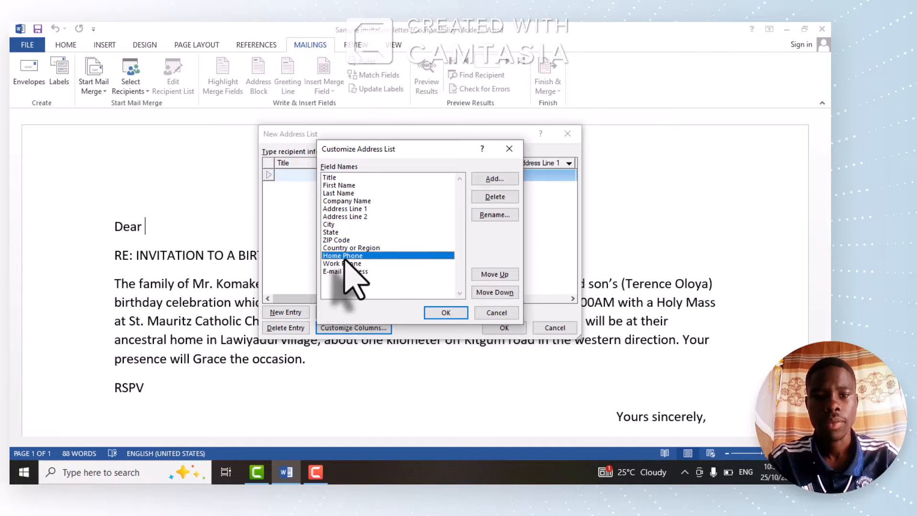
pyautogui.click(348, 248)
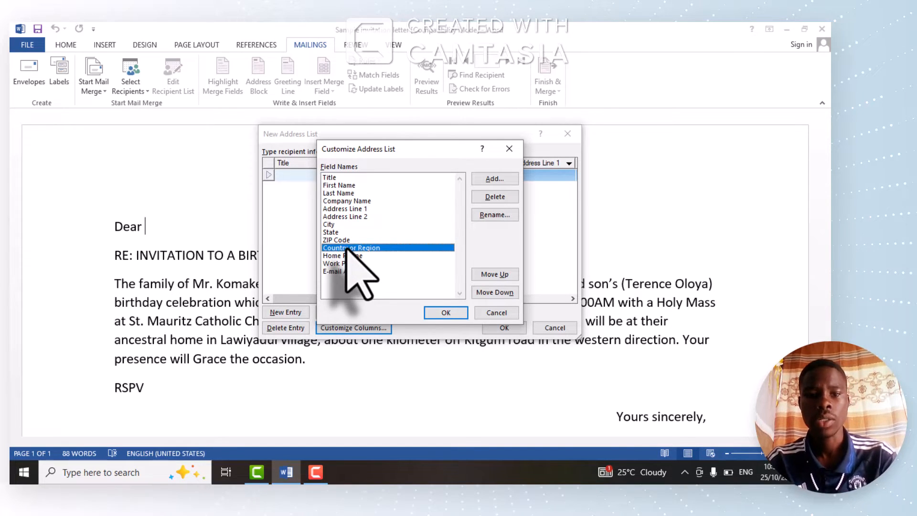
pyautogui.click(335, 233)
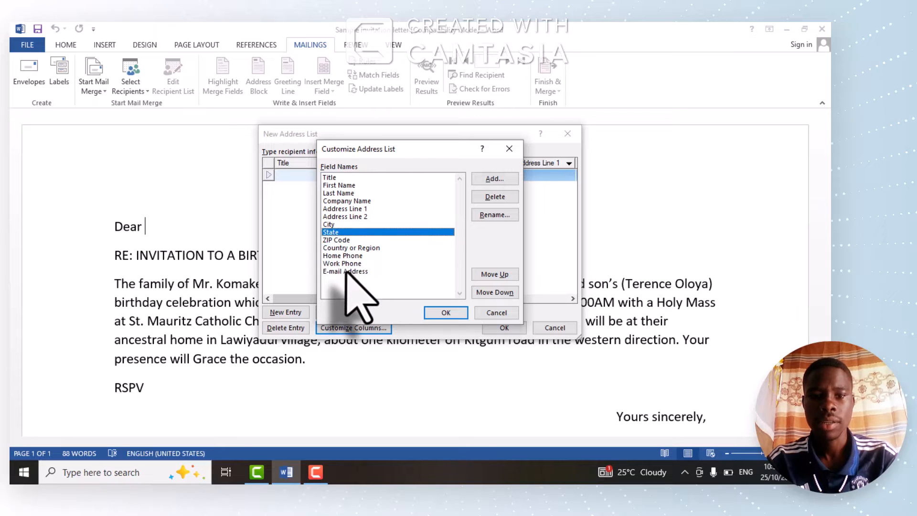
pyautogui.click(345, 271)
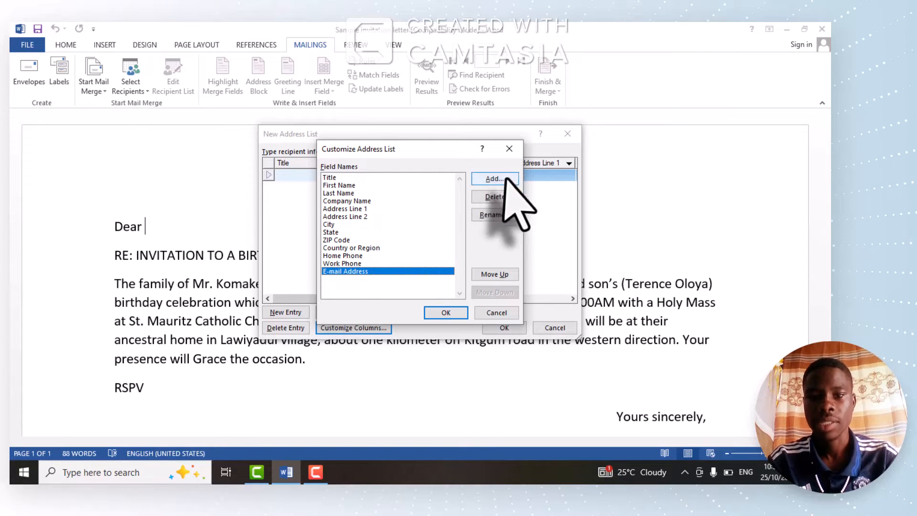
pyautogui.click(485, 201)
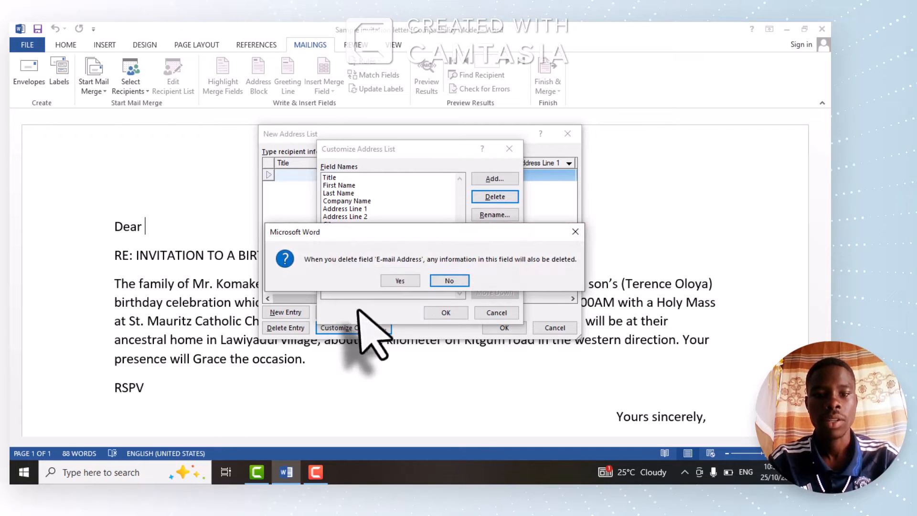
pyautogui.click(402, 281)
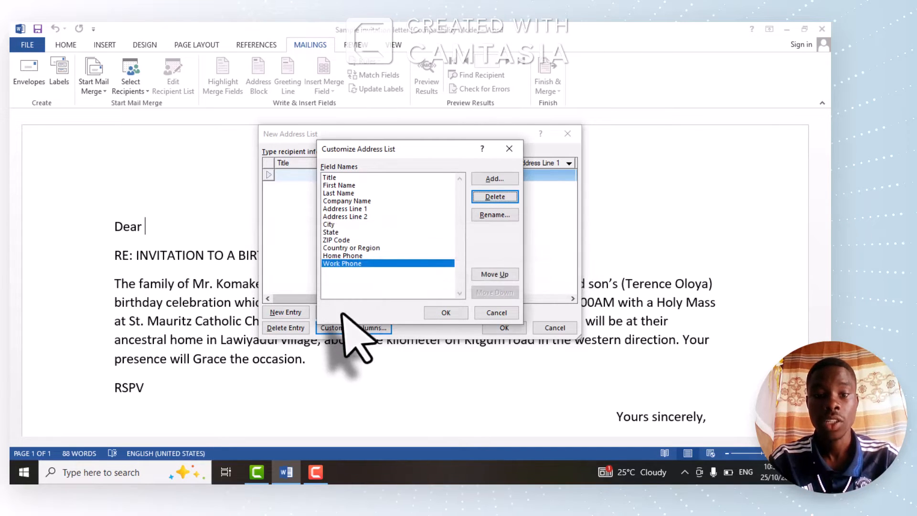
# - Delete the Work Phone, Home Phone and Country or Region fields from the address list
pyautogui.click(491, 201)
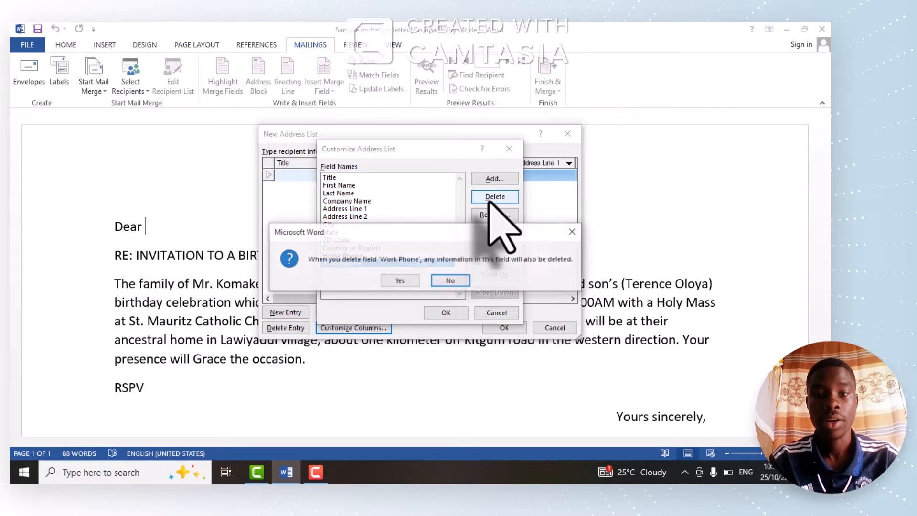
pyautogui.click(402, 281)
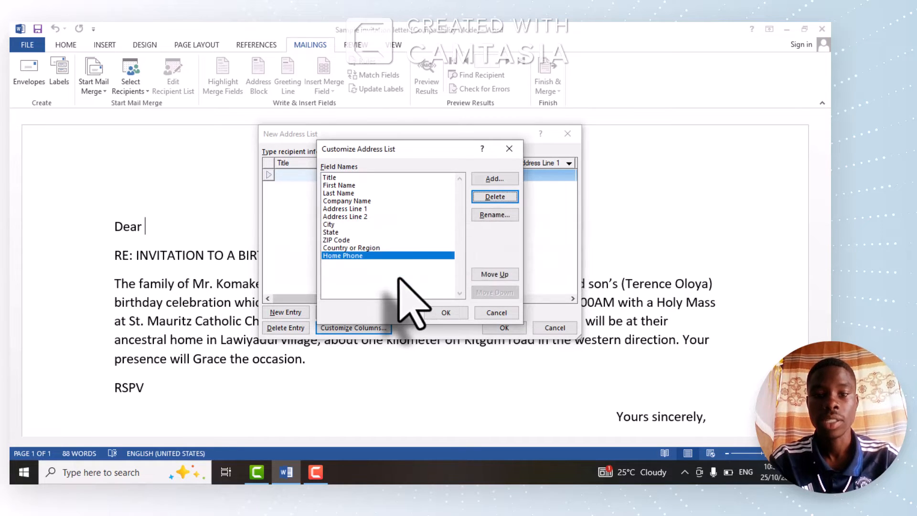
pyautogui.click(492, 197)
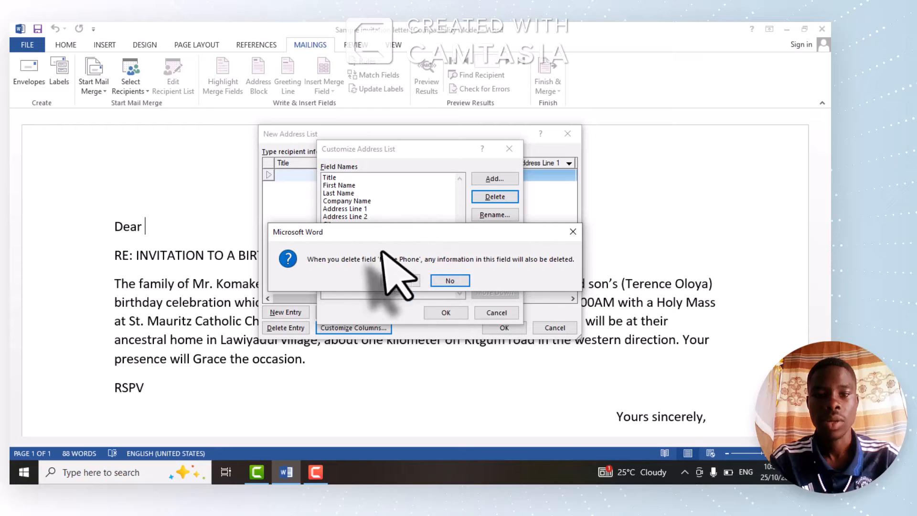
pyautogui.click(400, 282)
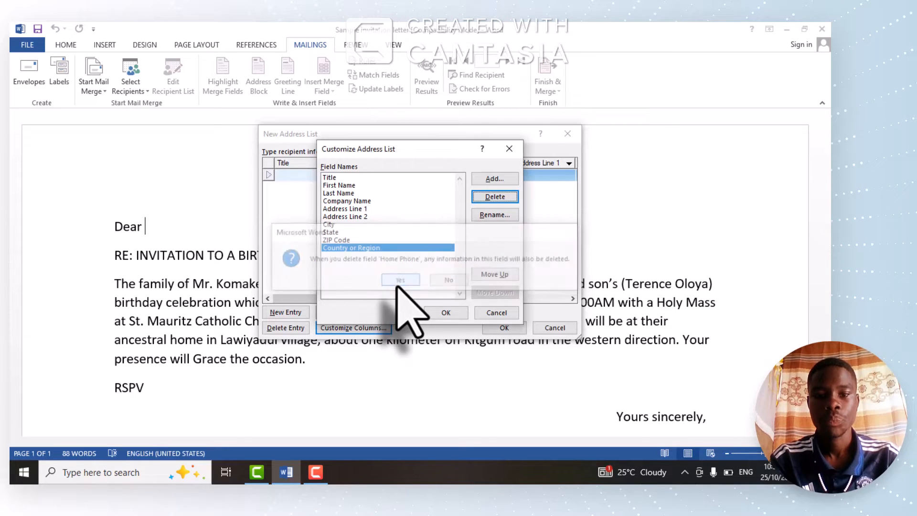
pyautogui.click(497, 198)
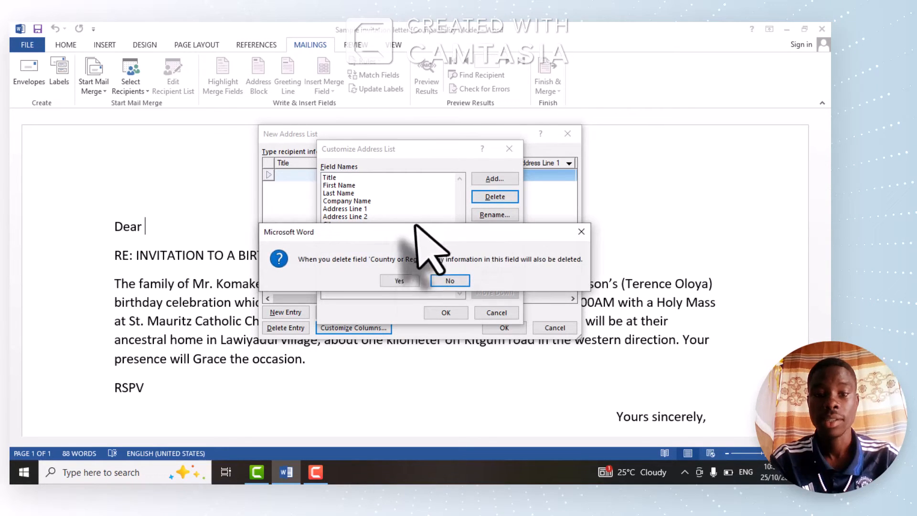
pyautogui.click(412, 281)
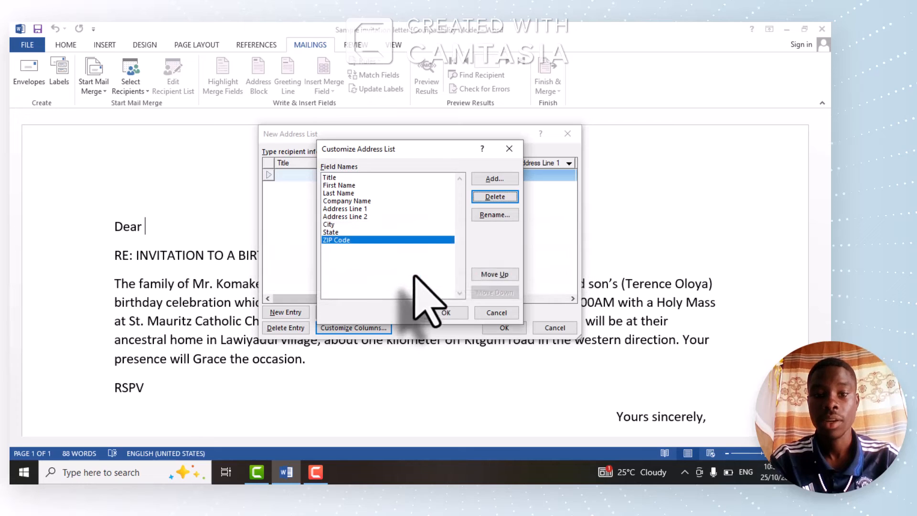
# - Delete the ZIP Code, State and City fields from the address list
pyautogui.click(497, 197)
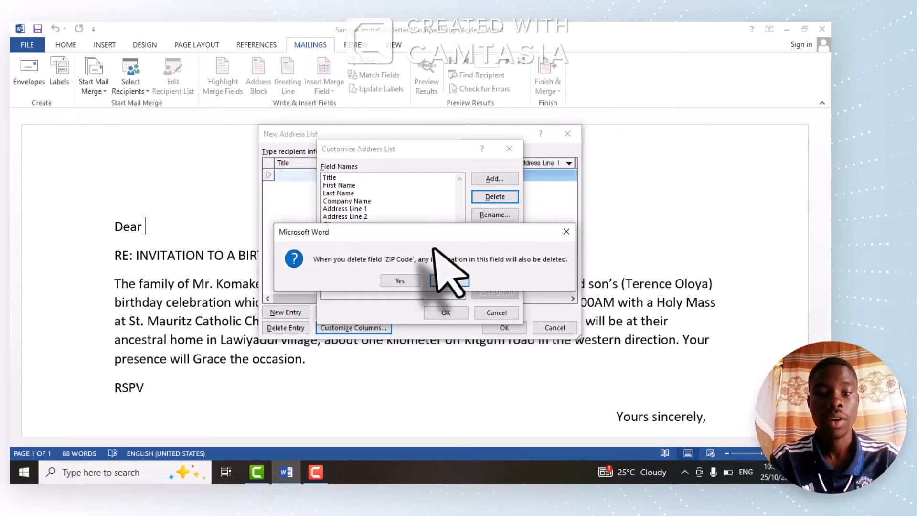
pyautogui.click(407, 282)
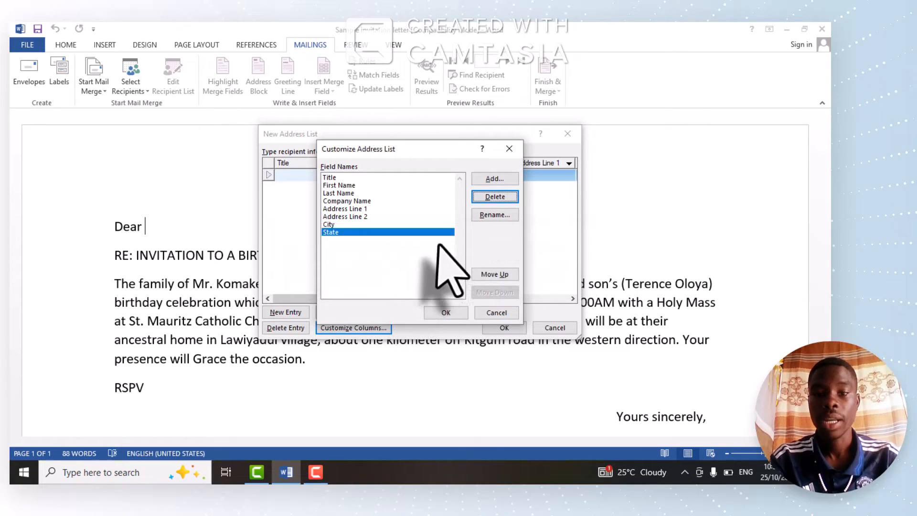
pyautogui.click(496, 197)
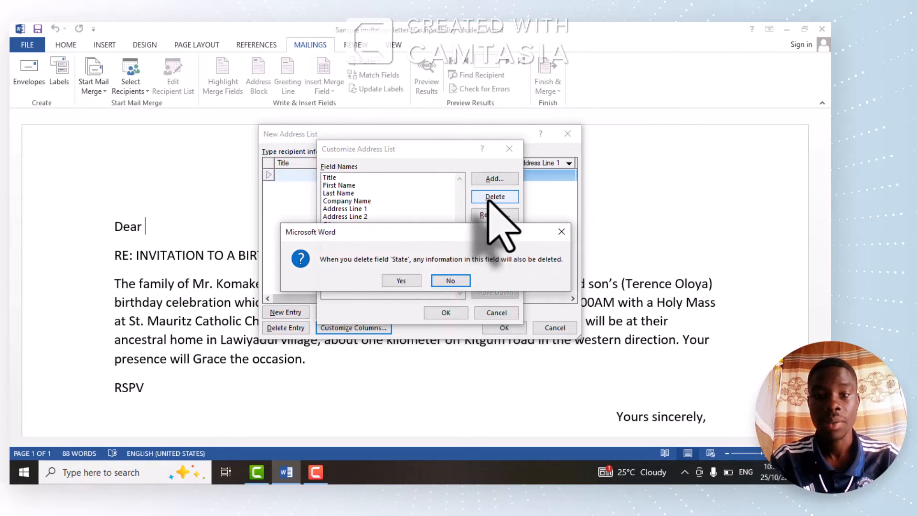
pyautogui.click(400, 282)
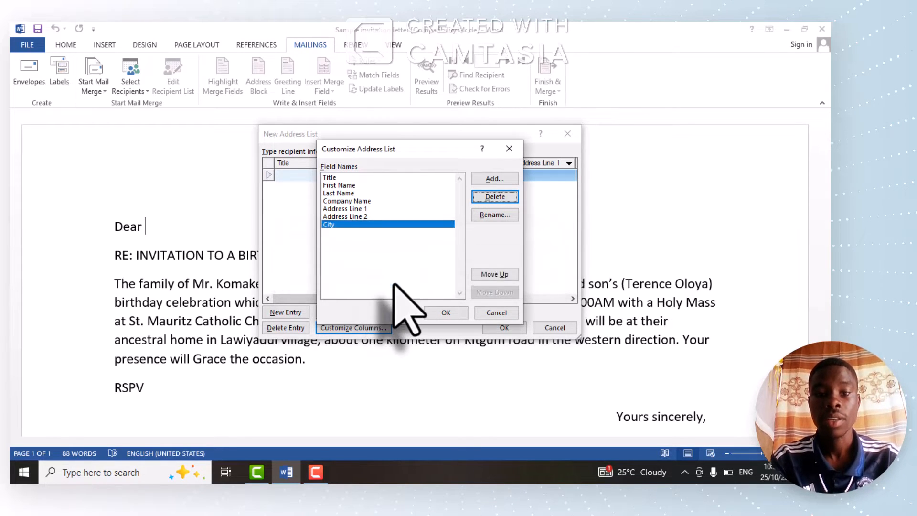
pyautogui.click(495, 198)
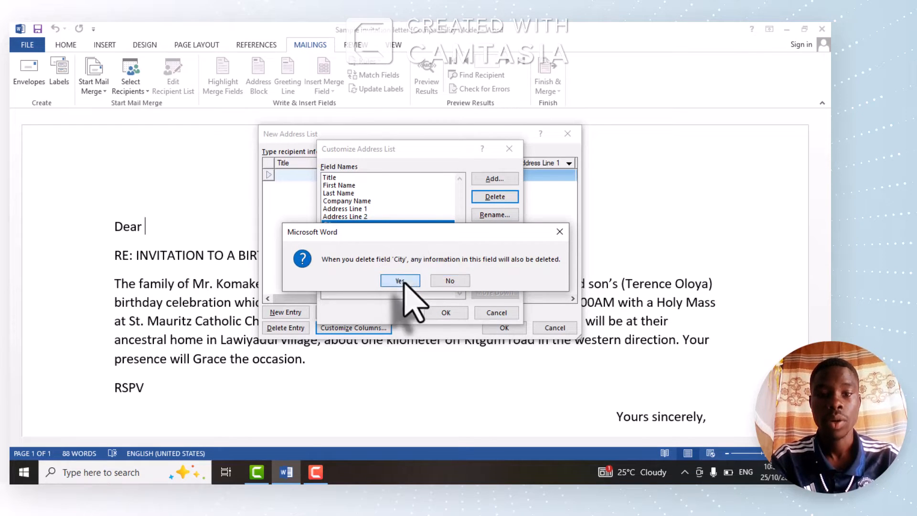
pyautogui.click(402, 281)
# - Delete the Address Line 2, Address Line 1 and Company Name fields and apply the column changes
pyautogui.click(486, 192)
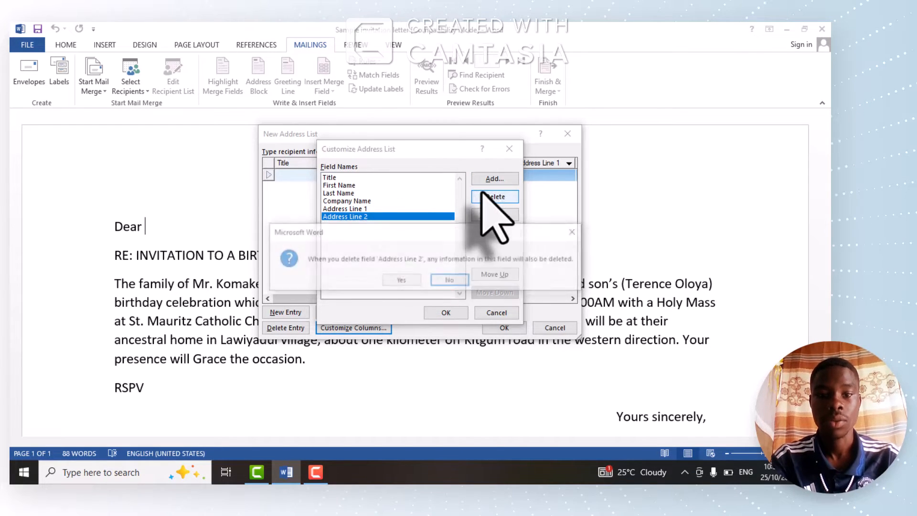
pyautogui.click(410, 281)
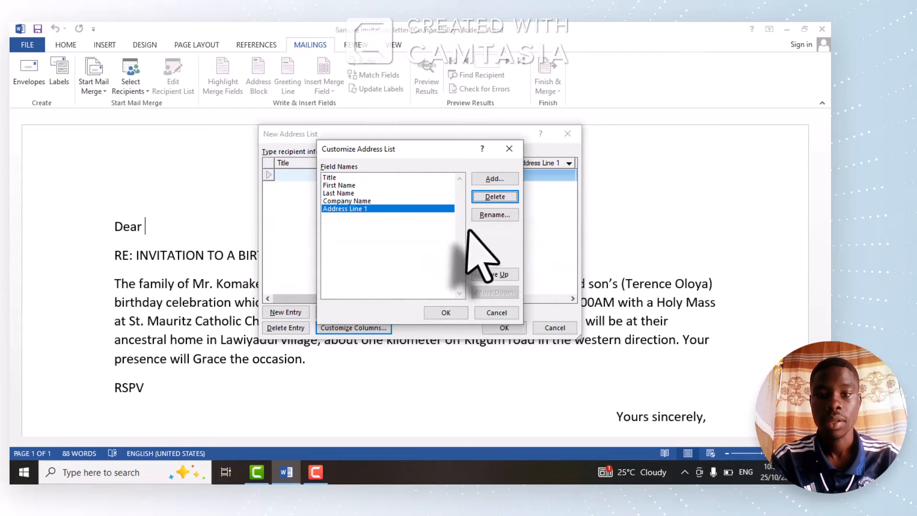
pyautogui.click(496, 197)
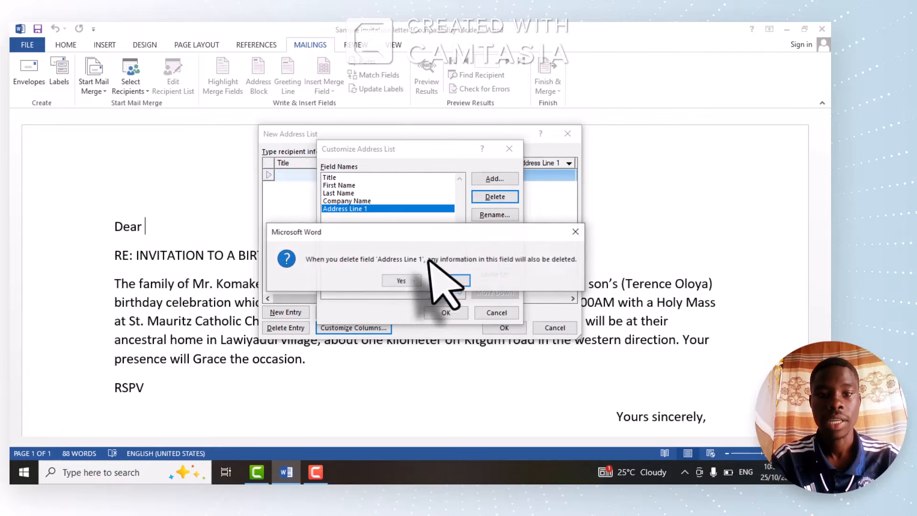
pyautogui.click(410, 281)
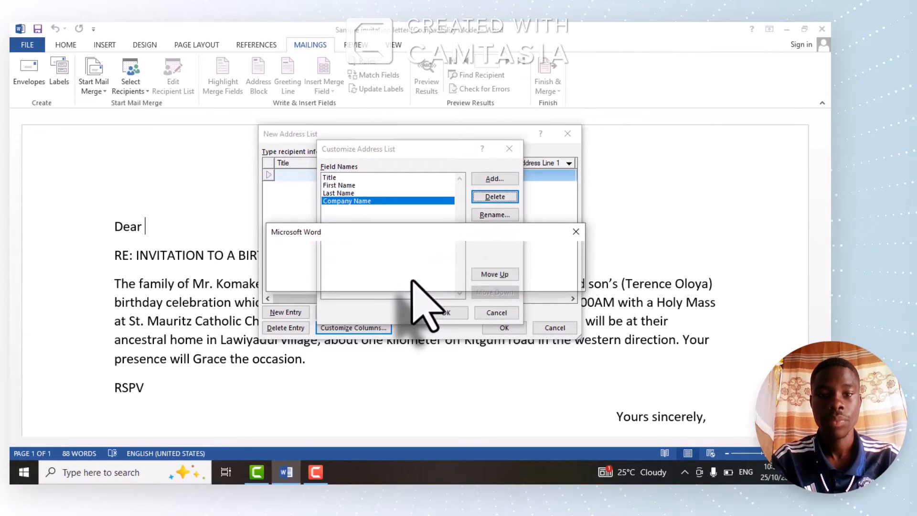
pyautogui.click(495, 197)
pyautogui.click(390, 281)
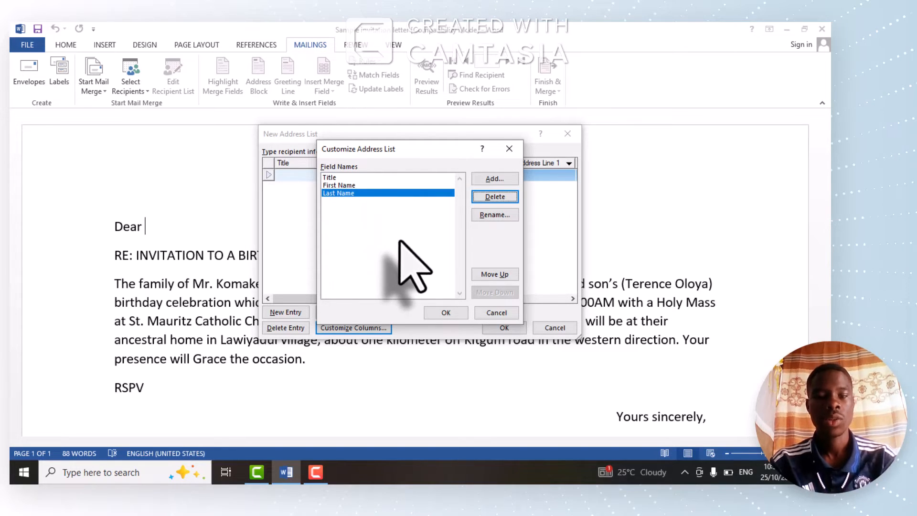
pyautogui.click(437, 312)
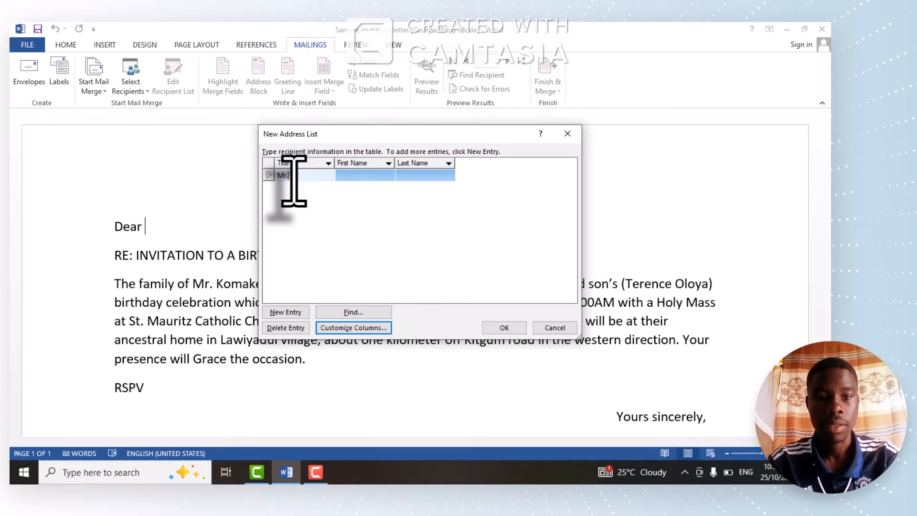
# - Fill in the first recipient with the title "Mr." and the person's first and last names
pyautogui.click(351, 174)
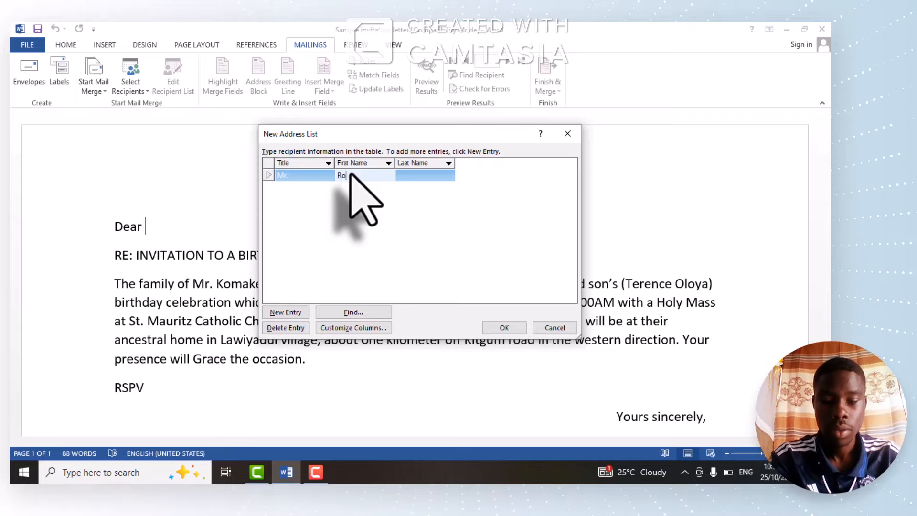
pyautogui.click(410, 176)
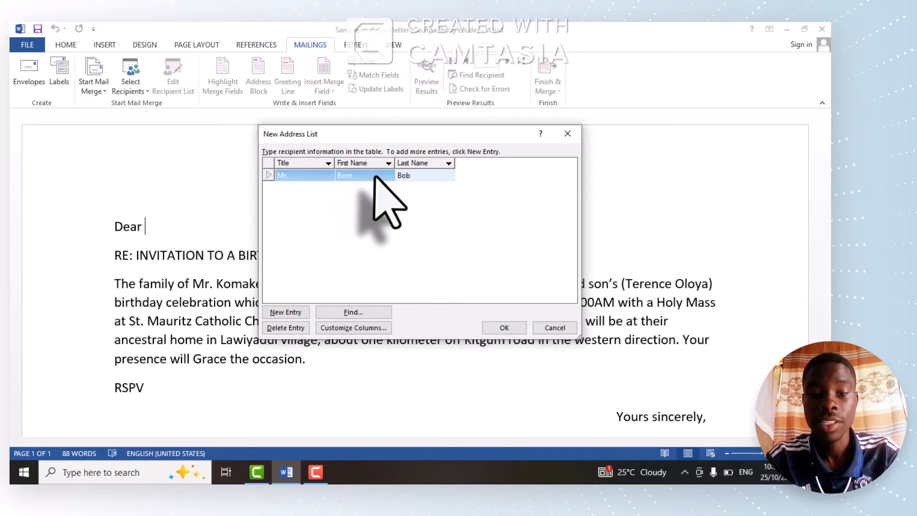
# - Add a second recipient entry with the title "Mrs." and the person's first and last names
pyautogui.click(282, 313)
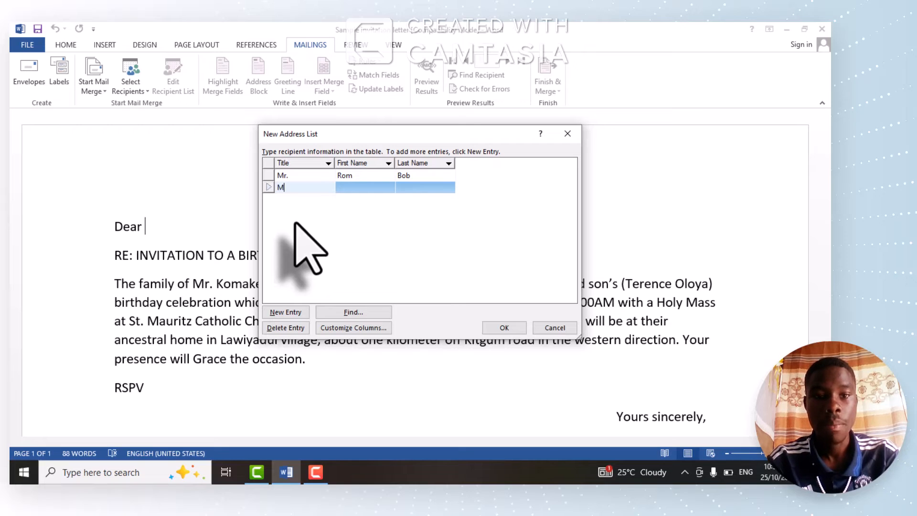
pyautogui.write('s.')
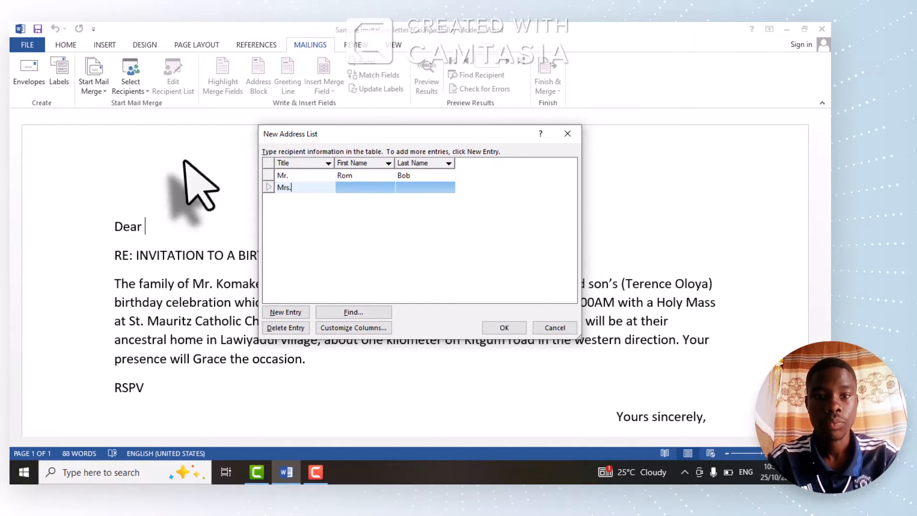
pyautogui.click(364, 187)
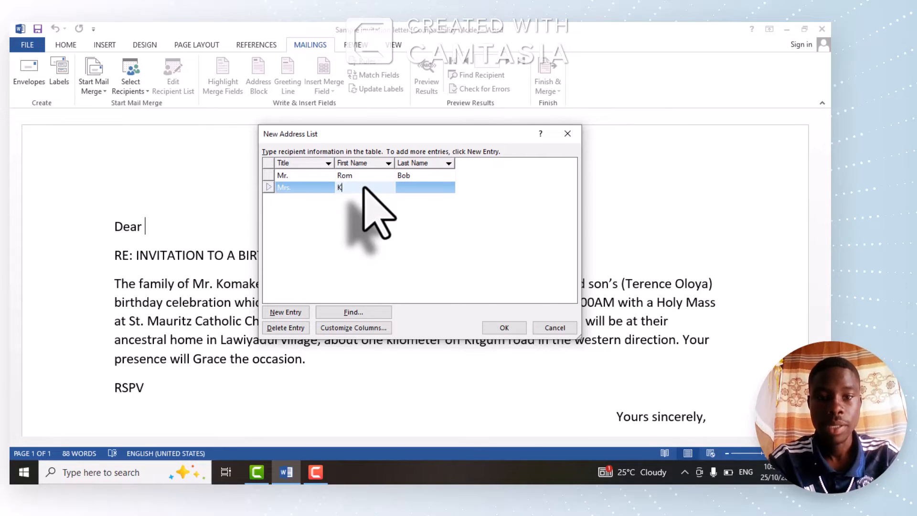
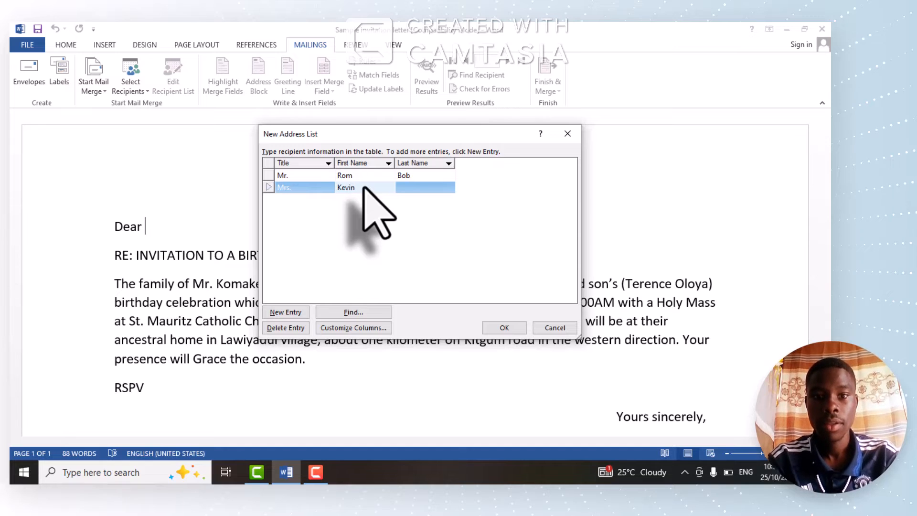
pyautogui.click(417, 189)
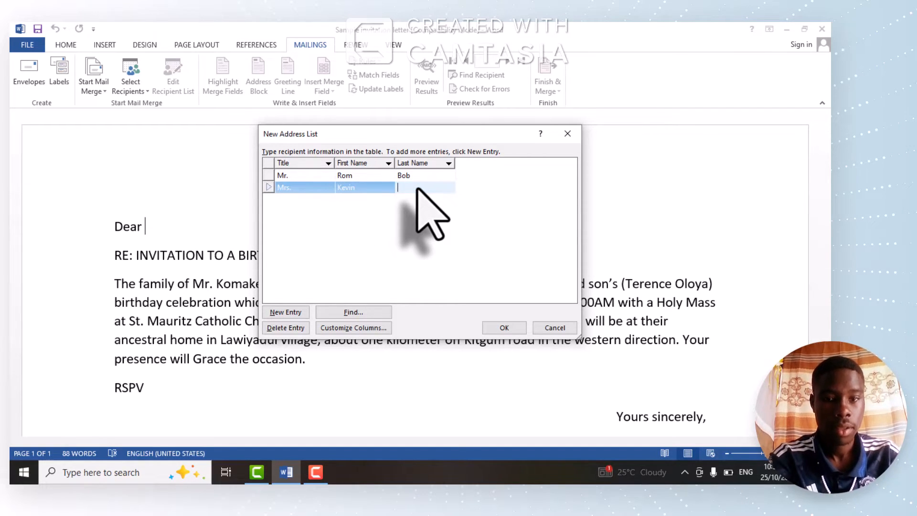
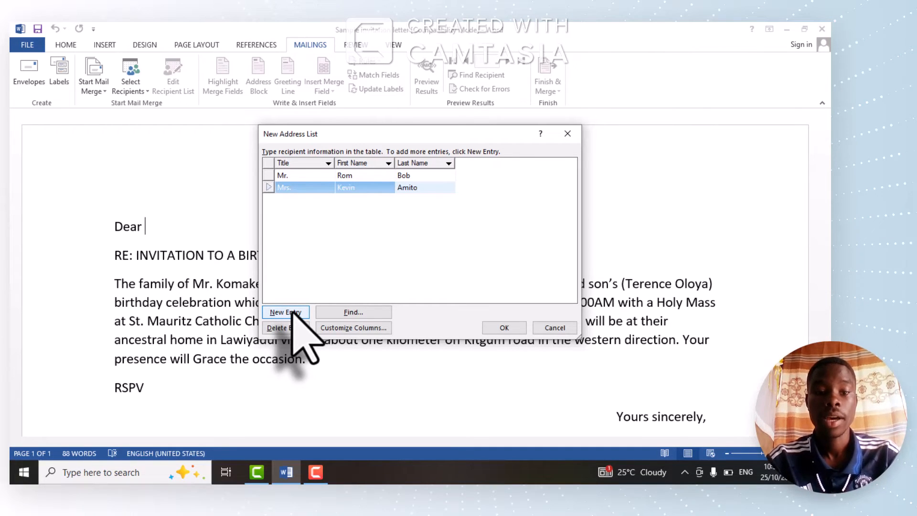
# - Add a third recipient entry with the title "Rev." and the person's first and last names
pyautogui.click(292, 313)
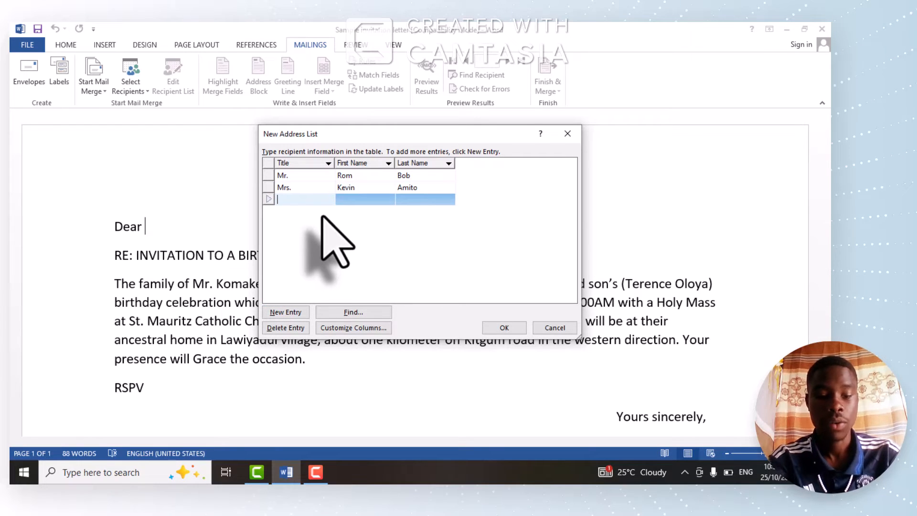
pyautogui.write('Rev')
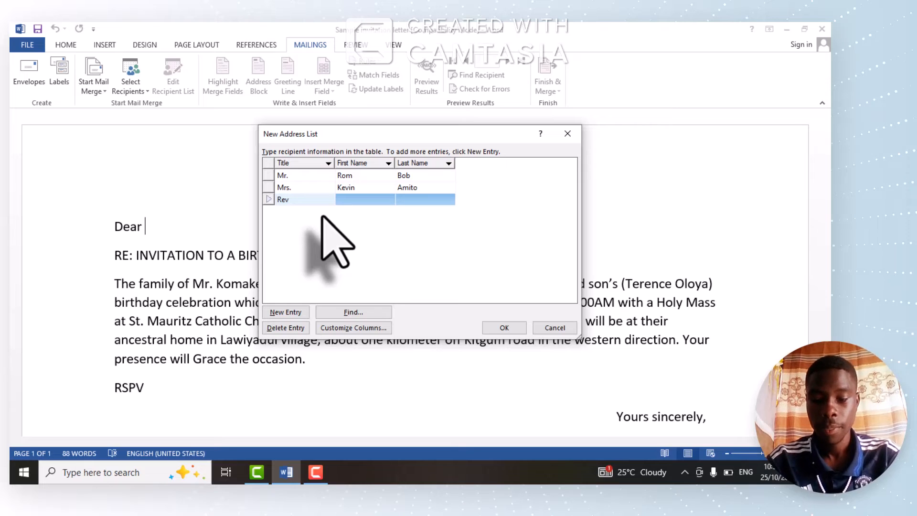
pyautogui.write('.')
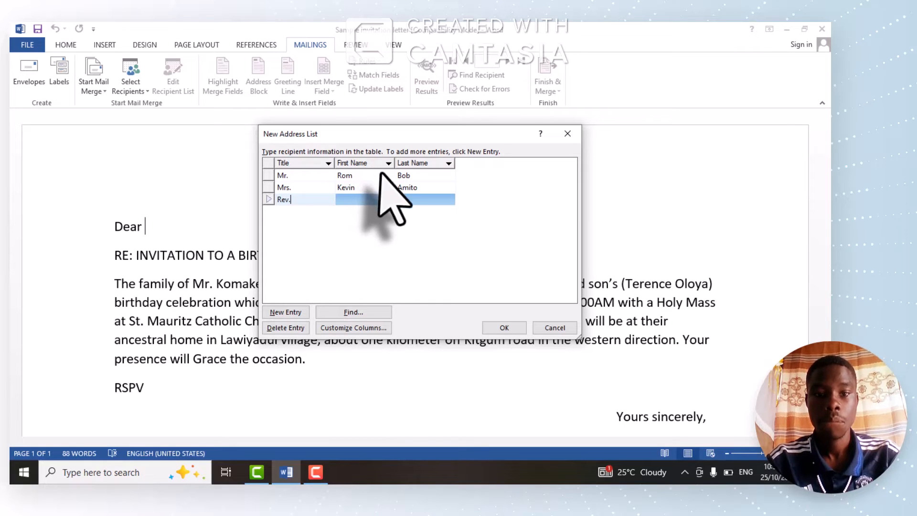
pyautogui.click(368, 201)
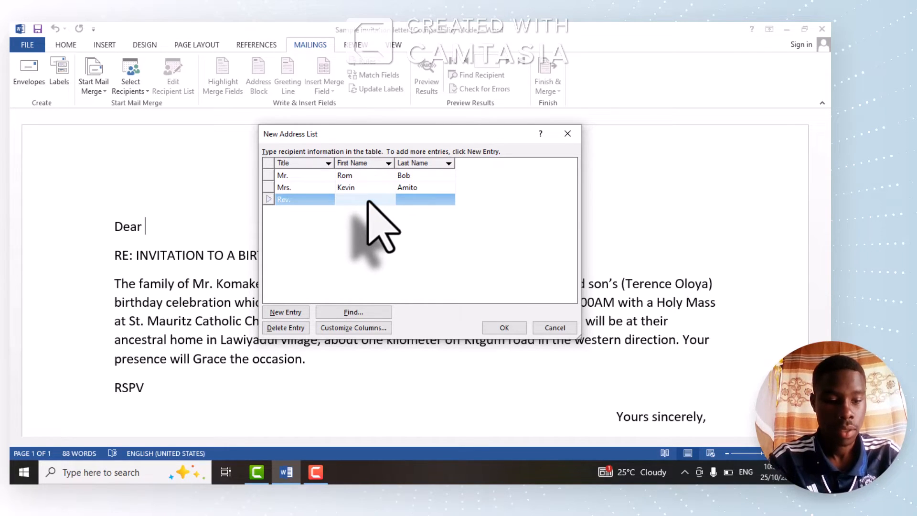
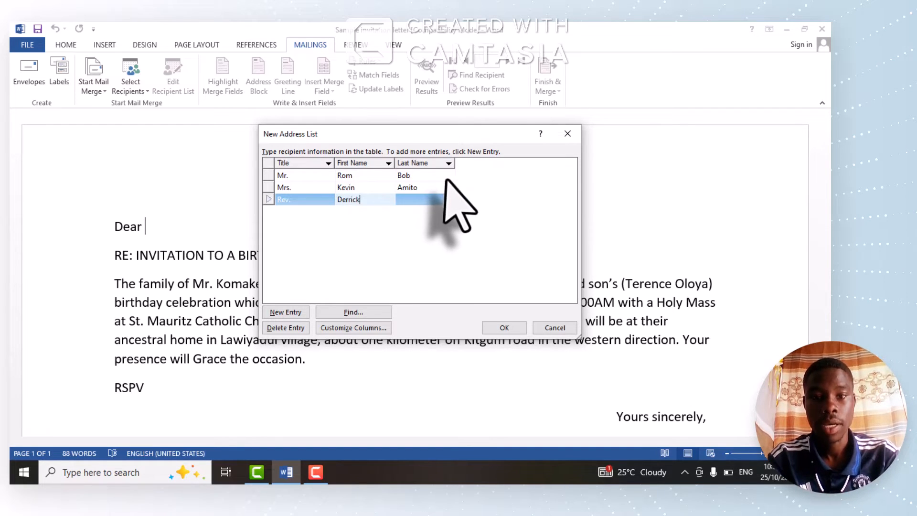
pyautogui.click(426, 199)
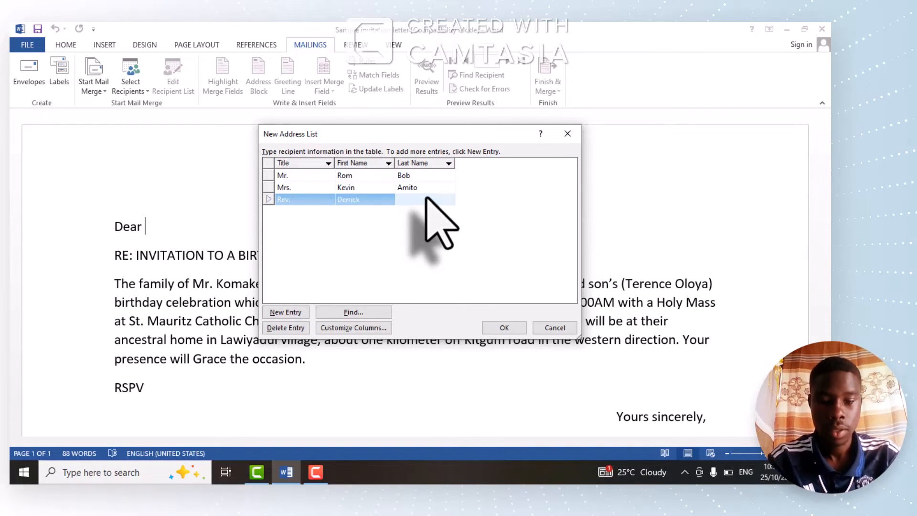
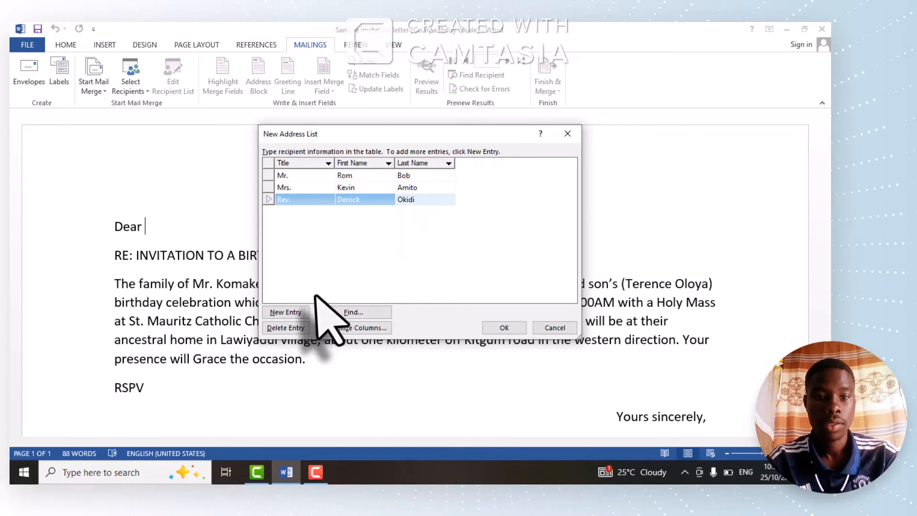
# - Add a fourth recipient entry with the person's first and last names and the title "Prof."
pyautogui.click(293, 314)
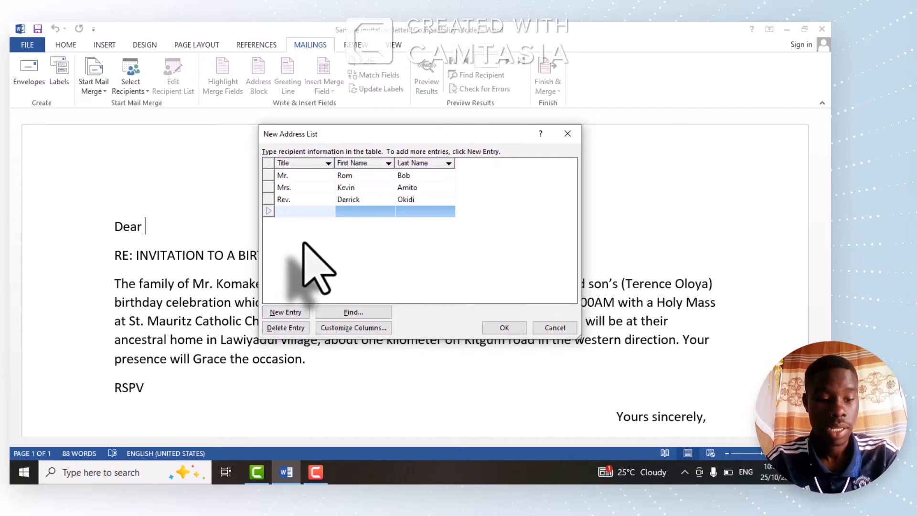
pyautogui.write('Mr.')
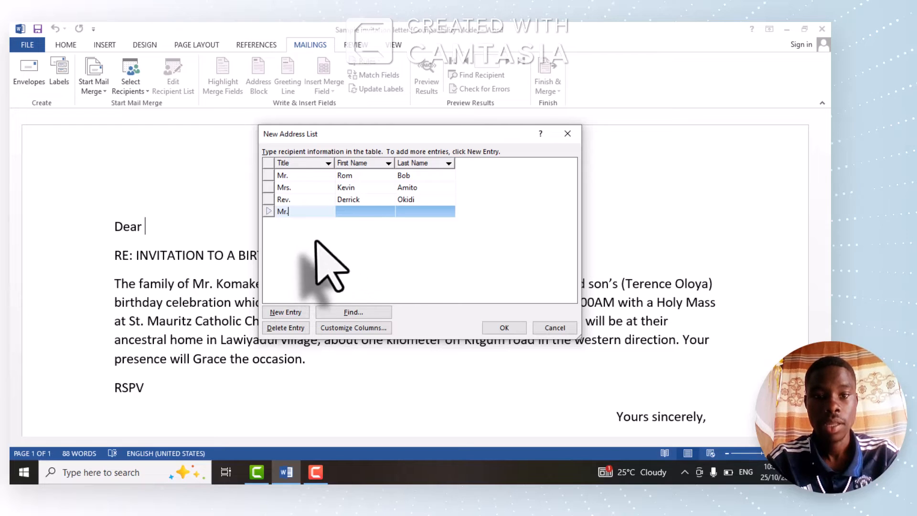
pyautogui.click(369, 214)
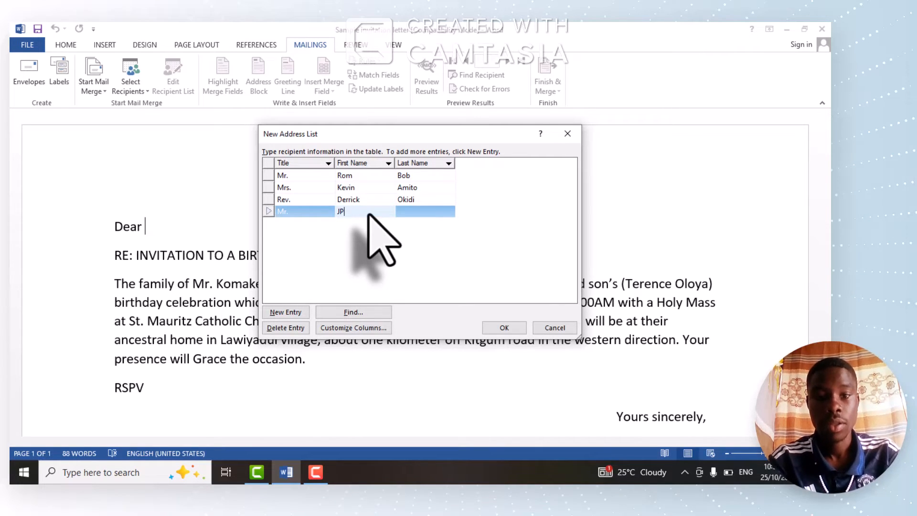
pyautogui.click(414, 215)
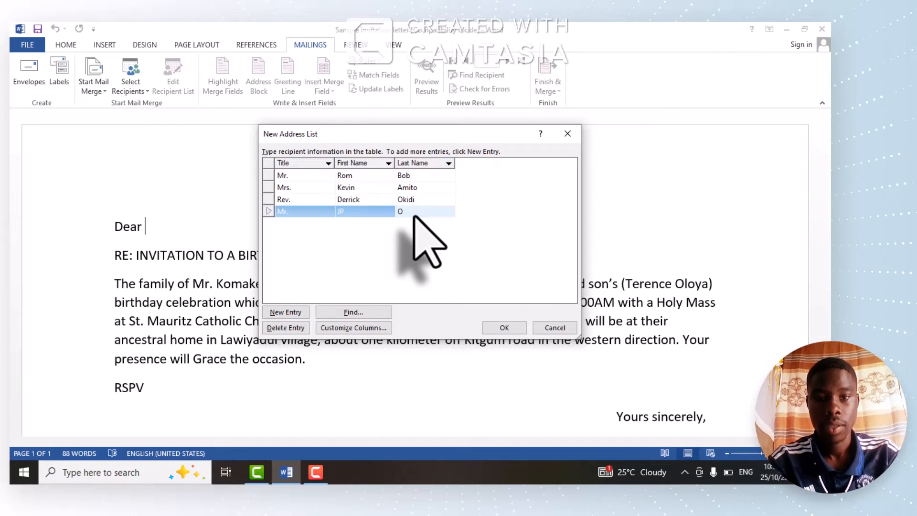
pyautogui.write('Odeke')
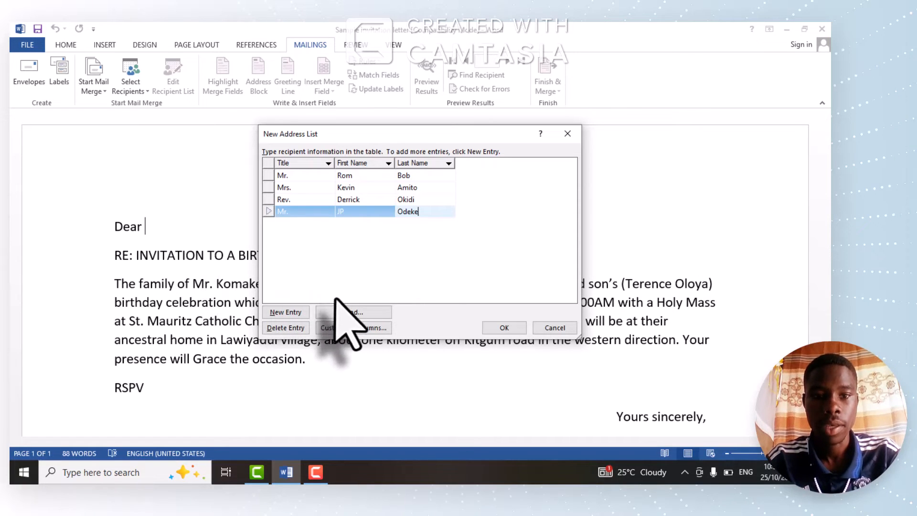
pyautogui.click(296, 213)
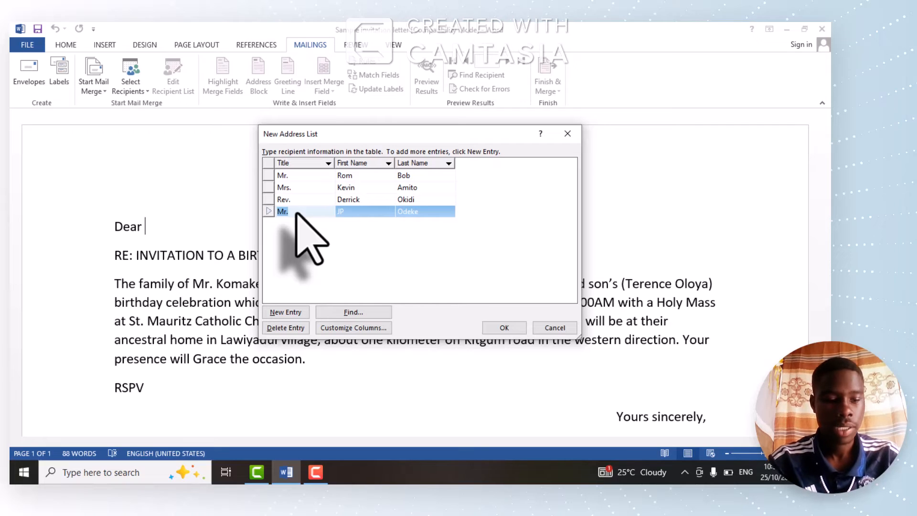
pyautogui.write('Prof')
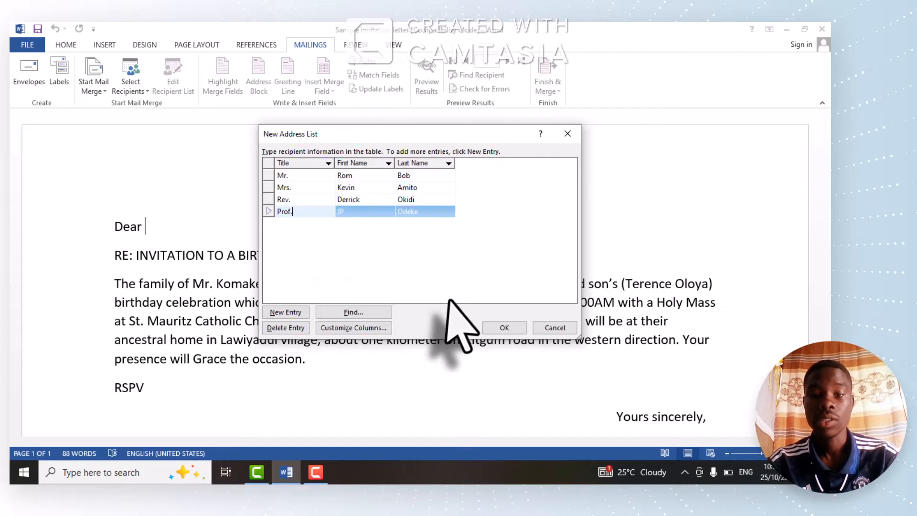
# - Finish the recipient list and save it in My Data Sources as "Birthday cards recipients"
pyautogui.click(493, 330)
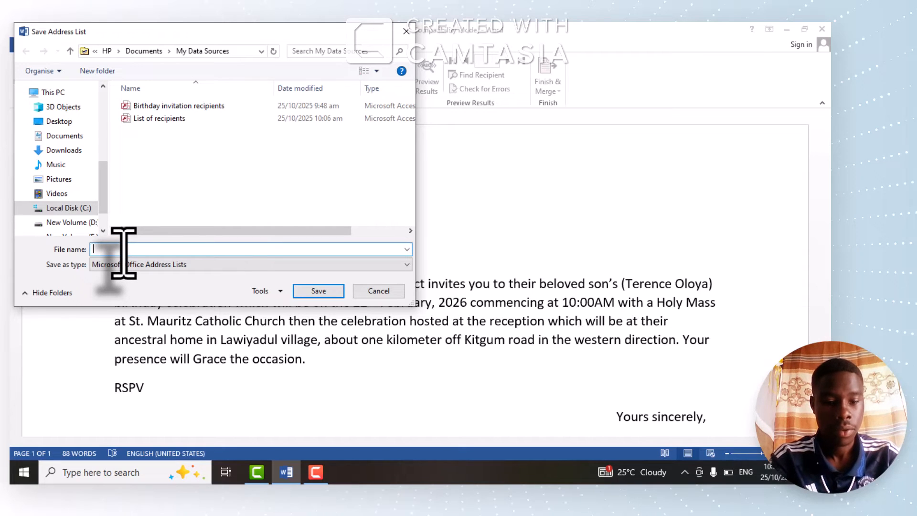
pyautogui.write('b')
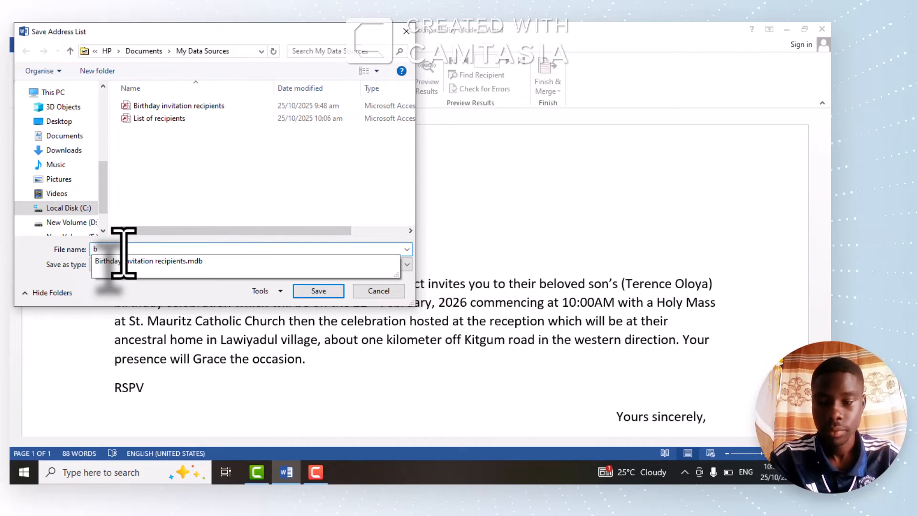
pyautogui.write('Bi')
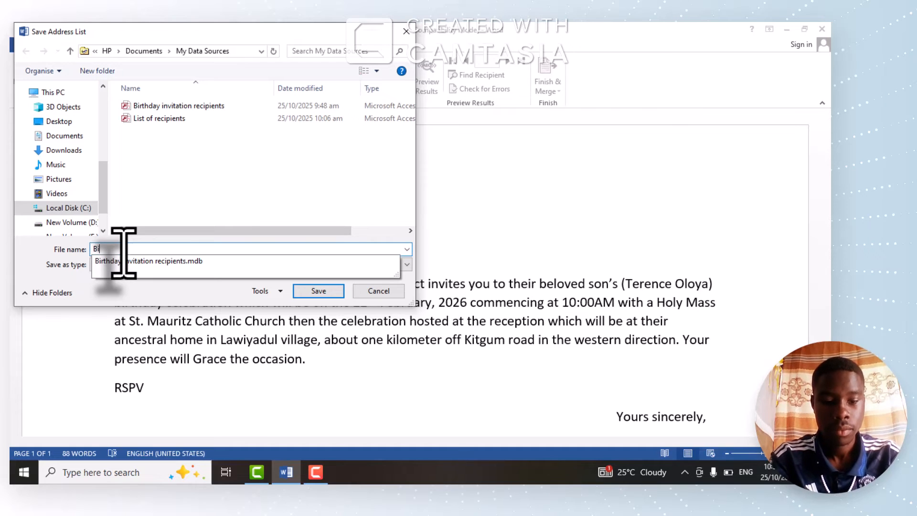
pyautogui.write('ryhday')
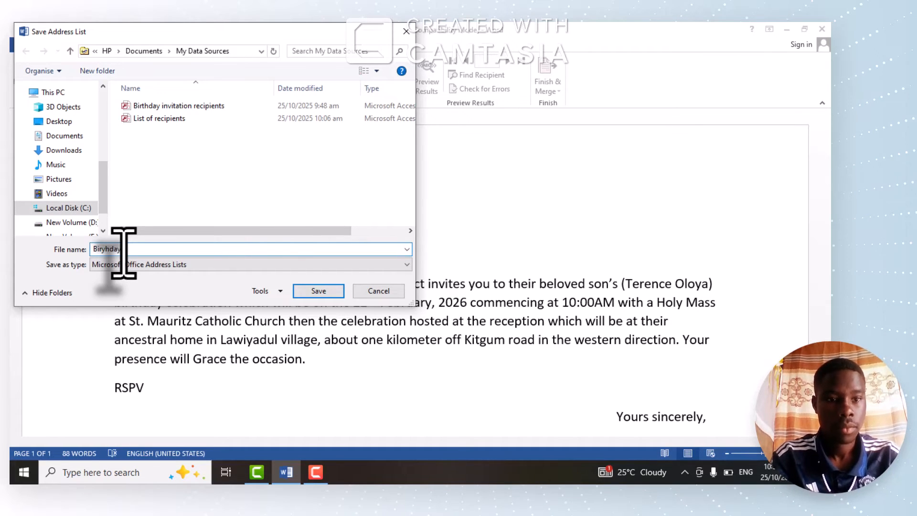
pyautogui.write(' ca')
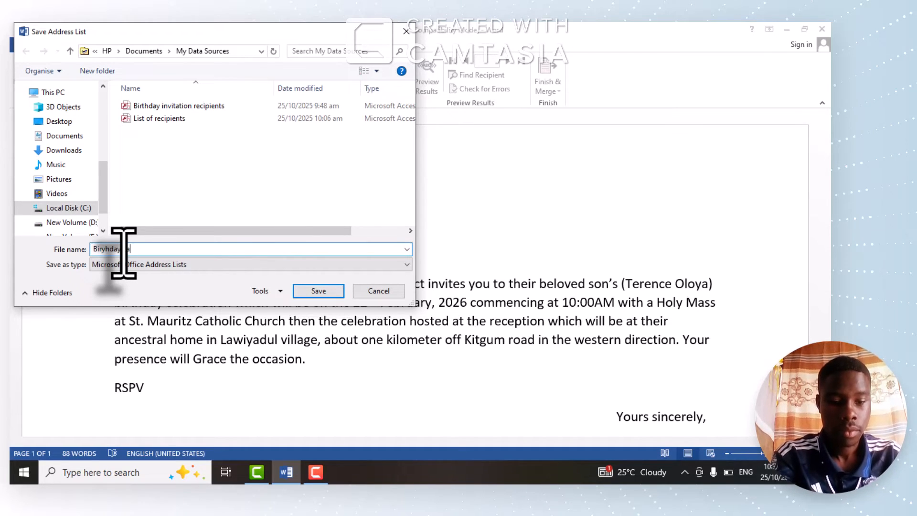
pyautogui.write('rd')
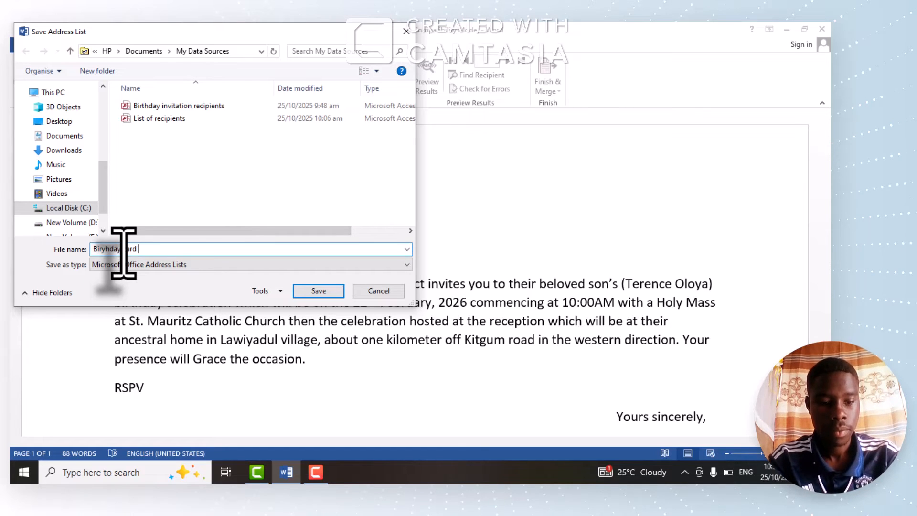
pyautogui.write('as')
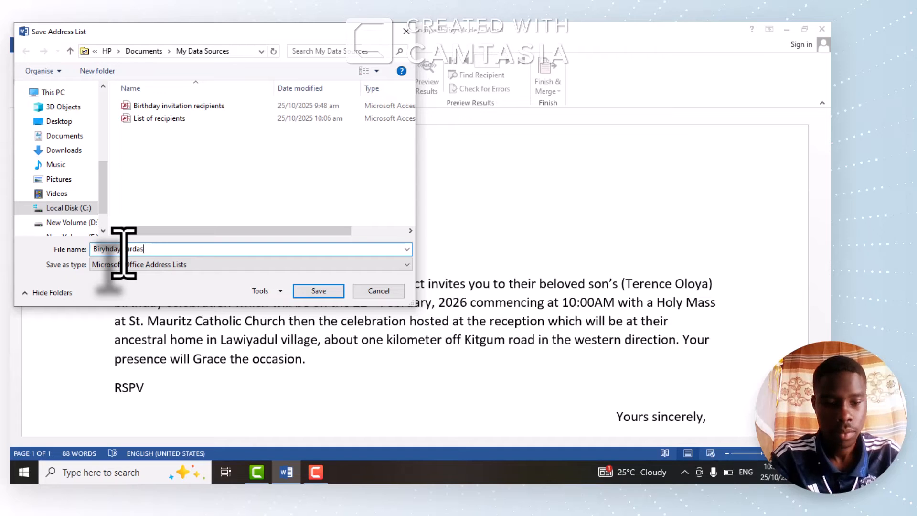
pyautogui.press('BackSpace')
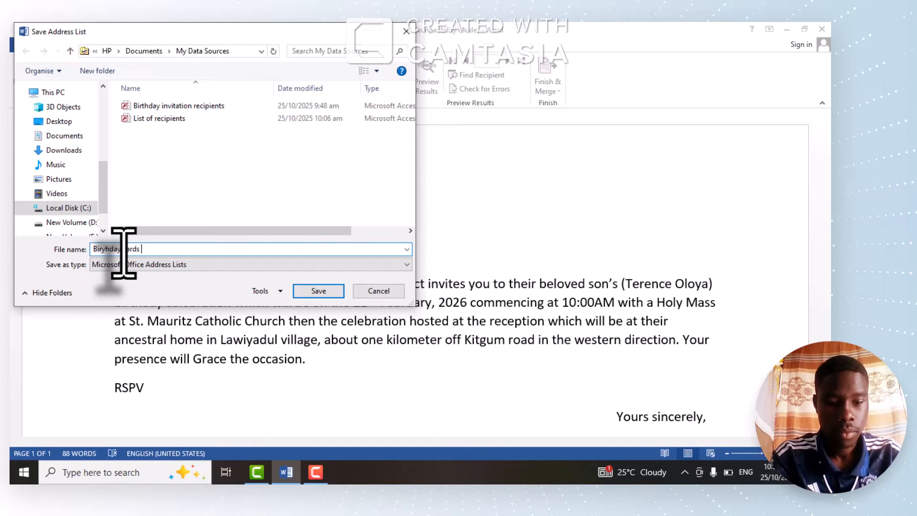
pyautogui.write('trecip')
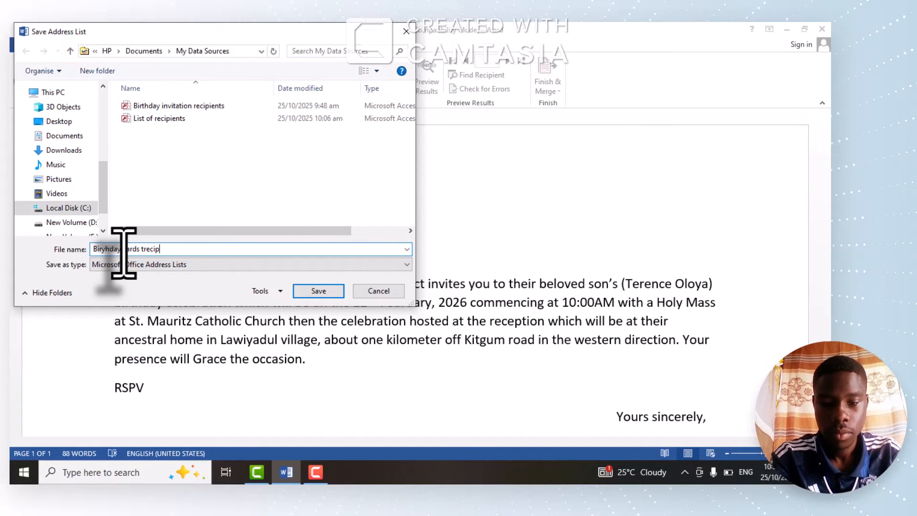
pyautogui.write('ients')
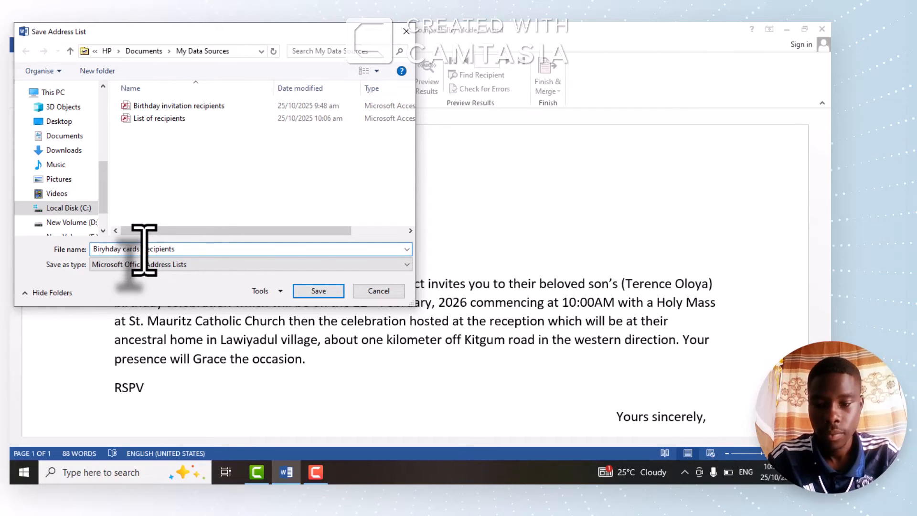
pyautogui.click(144, 249)
pyautogui.press('BackSpace')
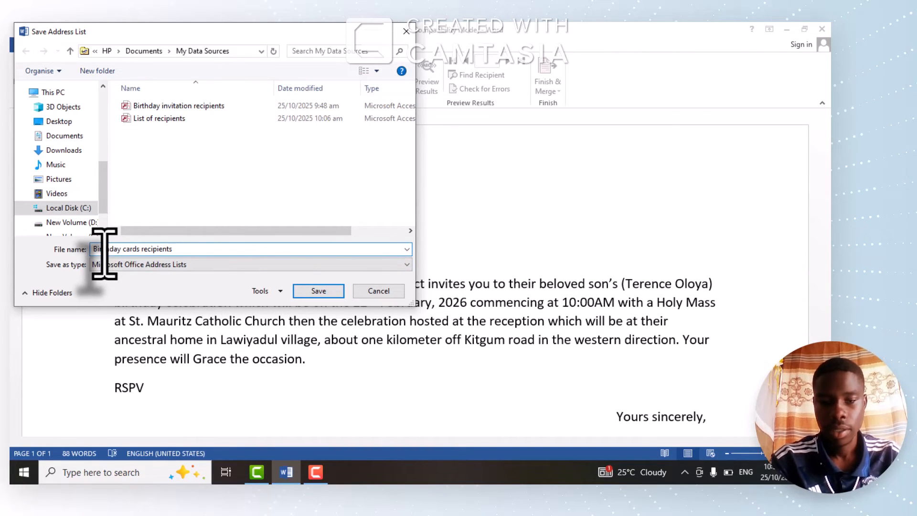
pyautogui.press('BackSpace')
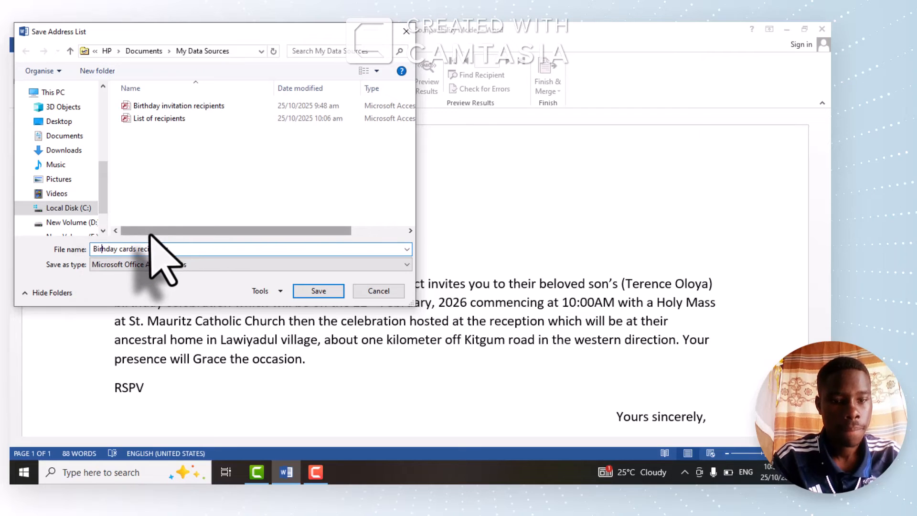
pyautogui.write('th')
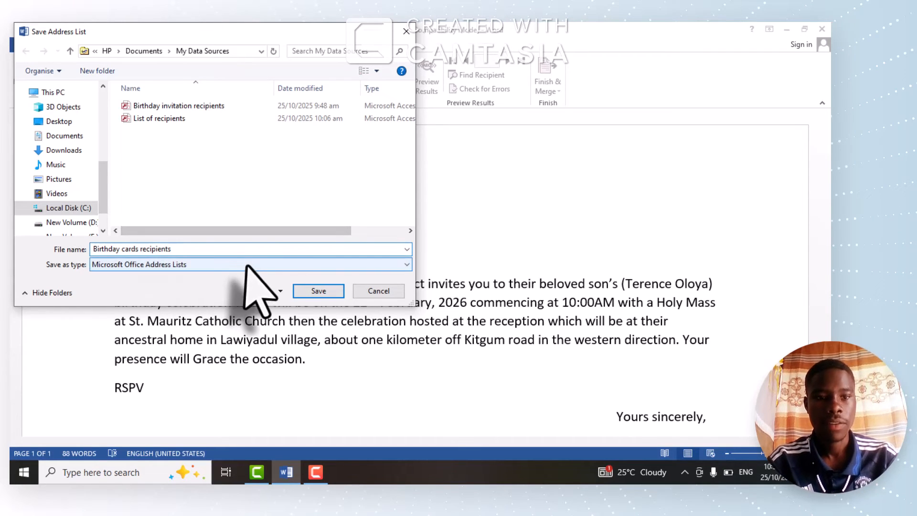
pyautogui.click(318, 289)
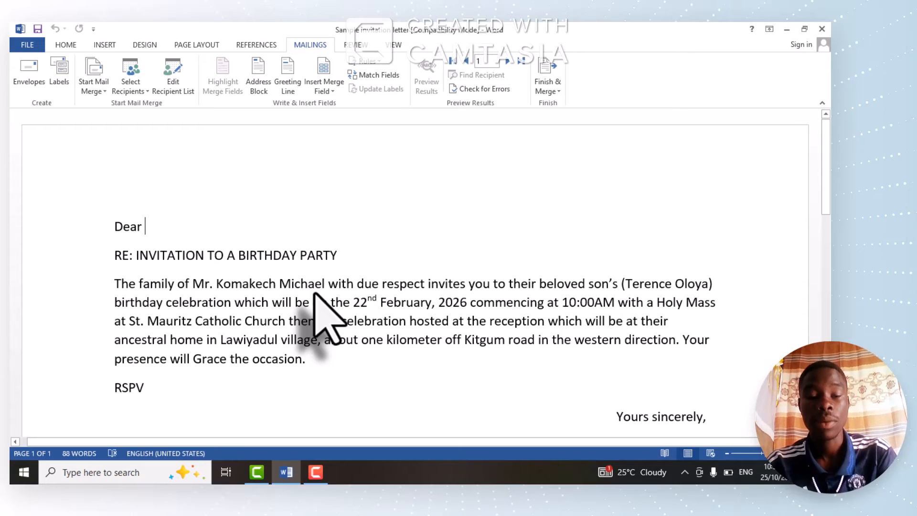
# - Insert the Title, First_Name and Last_Name merge fields after "Dear" in the letter's salutation
pyautogui.click(333, 92)
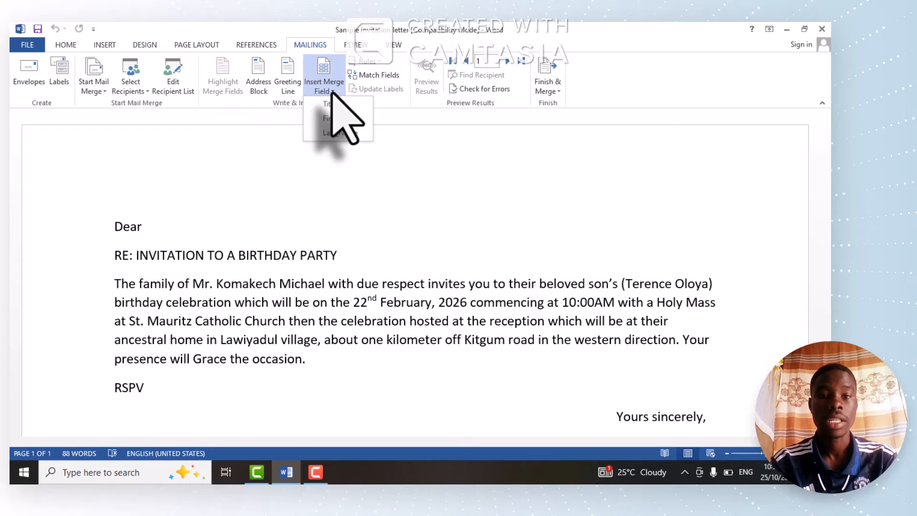
pyautogui.click(333, 103)
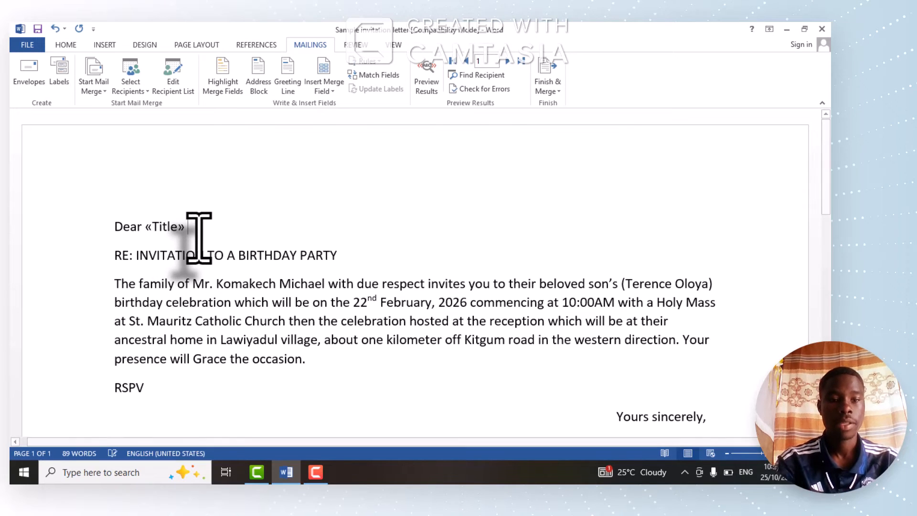
pyautogui.click(337, 95)
pyautogui.click(330, 119)
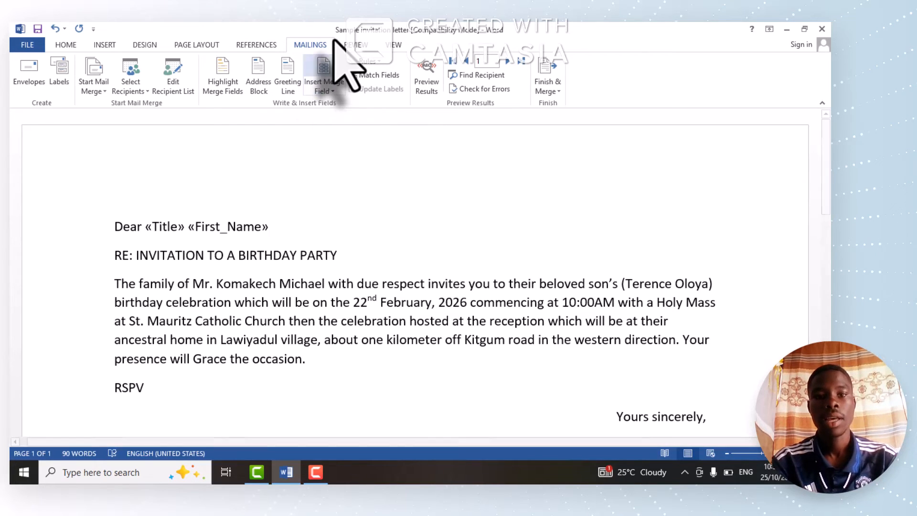
pyautogui.click(330, 93)
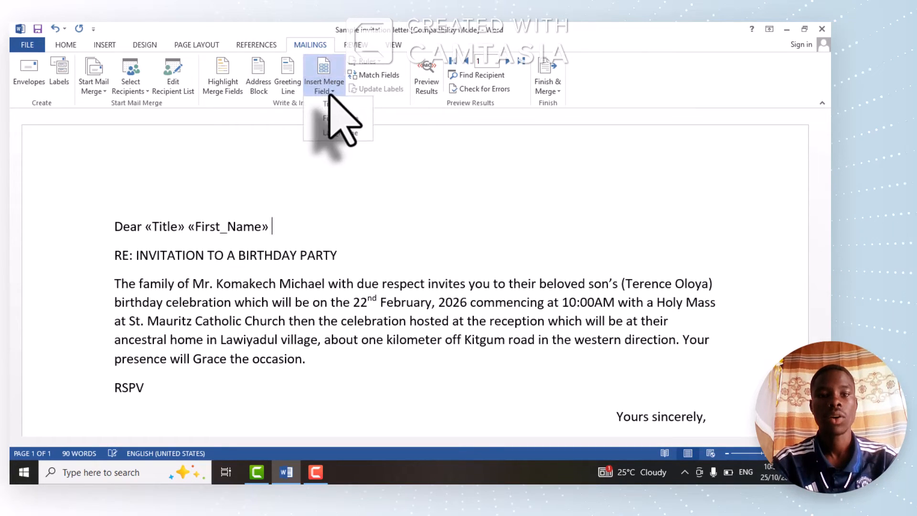
pyautogui.click(340, 133)
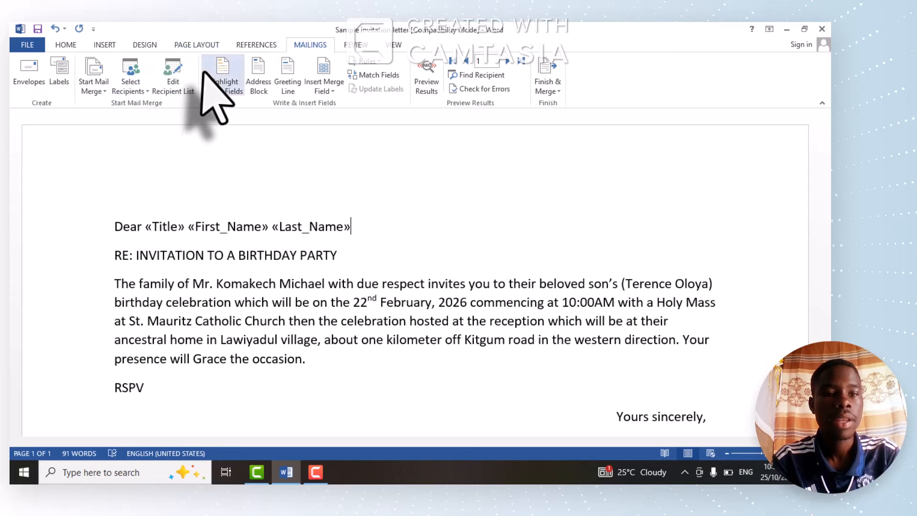
# - Choose the existing list "Birthday cards recipients" as the letter's mail merge data source
pyautogui.click(139, 88)
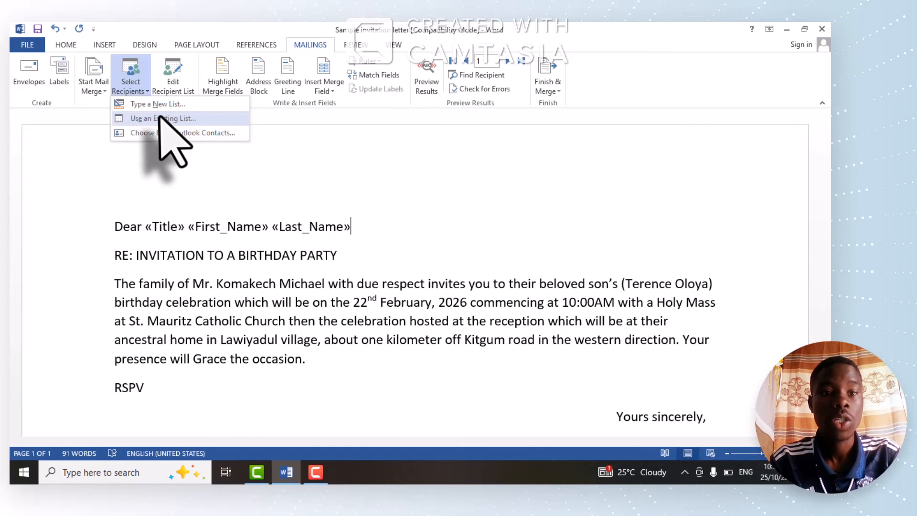
pyautogui.click(167, 119)
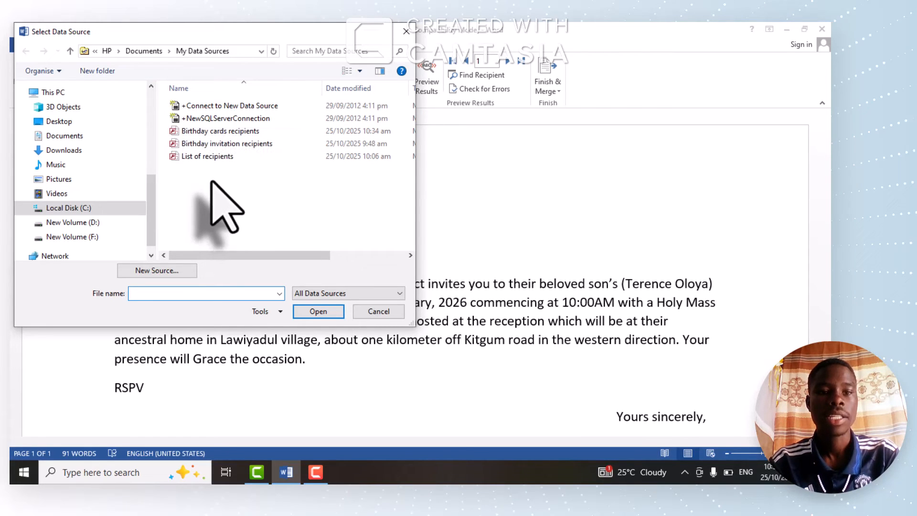
pyautogui.click(244, 132)
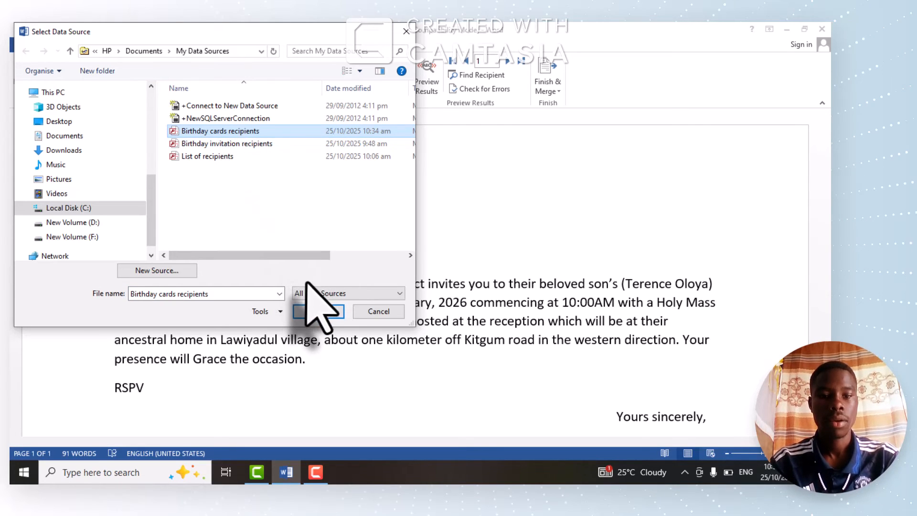
pyautogui.click(316, 312)
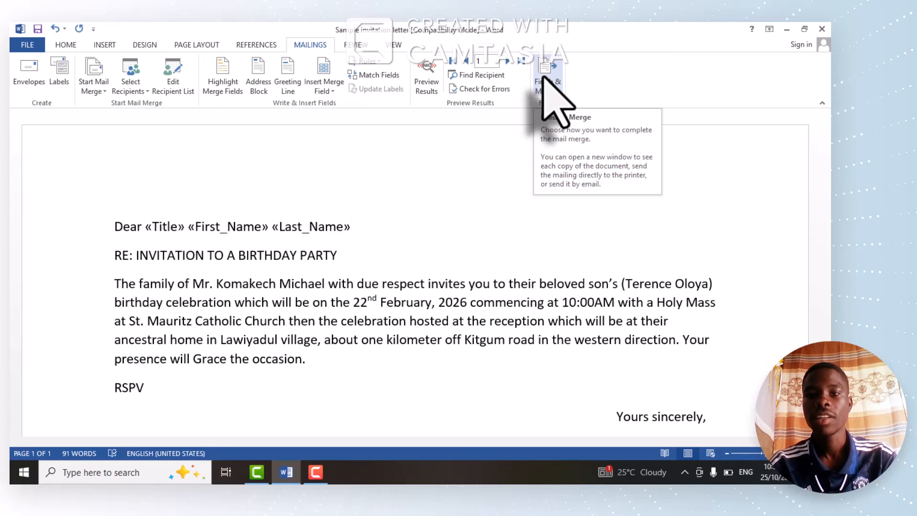
# - Merge all records into a new document of individual letters and review the salutation on each page
pyautogui.click(544, 79)
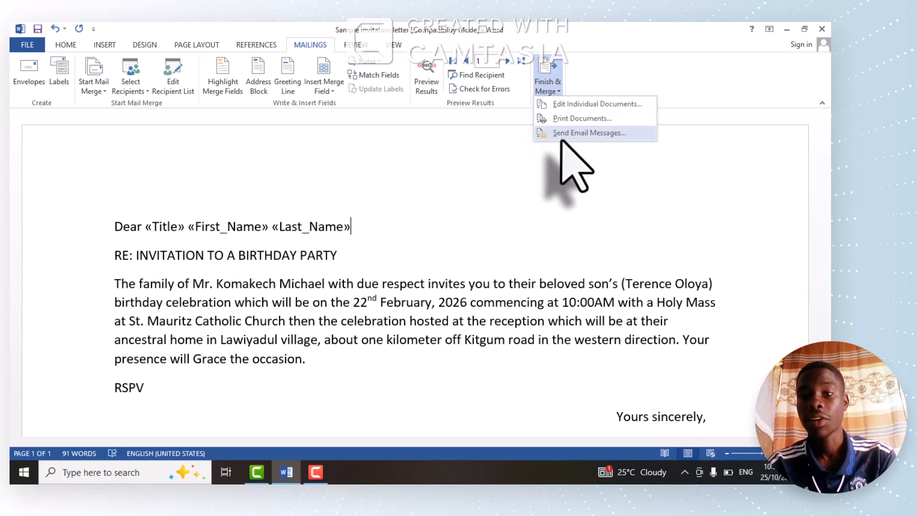
pyautogui.click(581, 104)
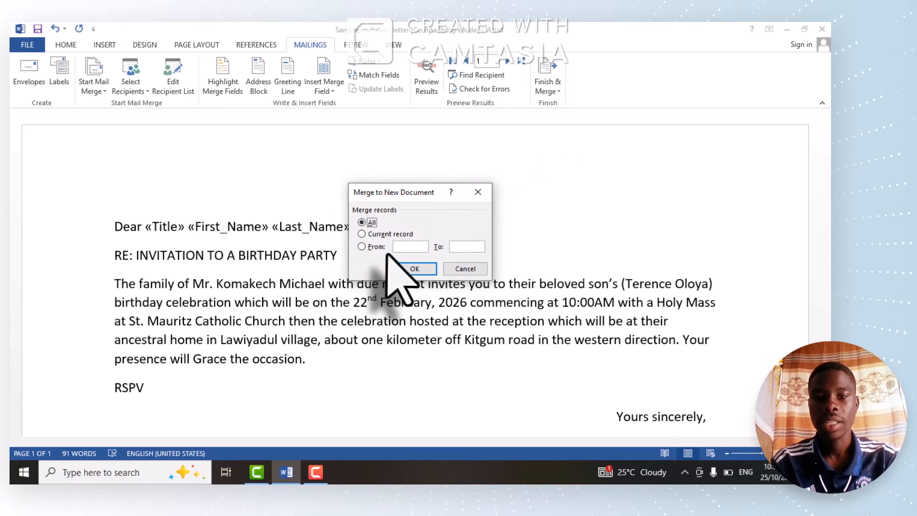
pyautogui.click(406, 265)
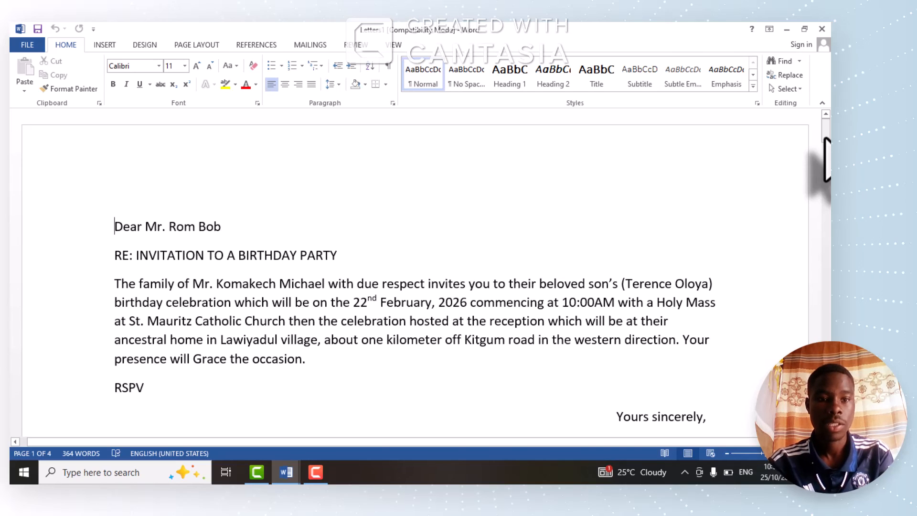
pyautogui.moveTo(826, 138); pyautogui.dragTo(826, 214)
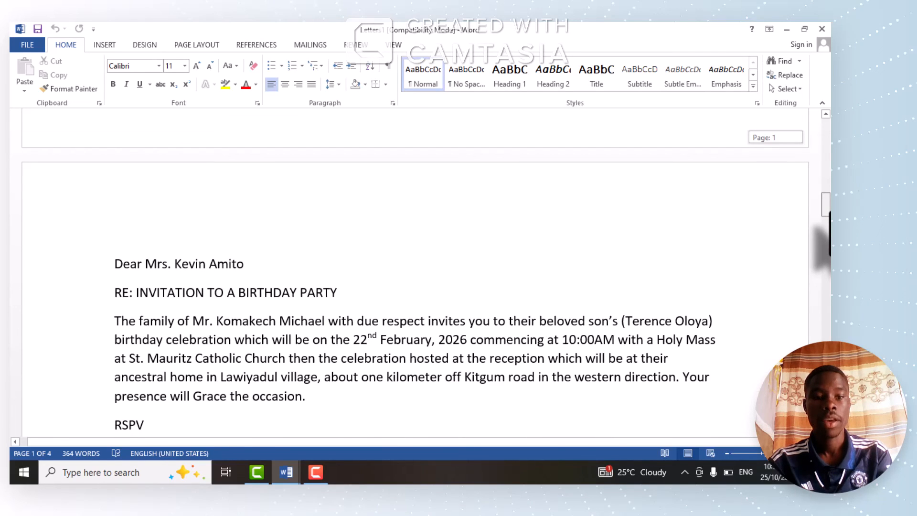
pyautogui.moveTo(827, 214)
pyautogui.mouseDown()
pyautogui.moveTo(827, 348)
pyautogui.moveTo(827, 288)
pyautogui.mouseUp()
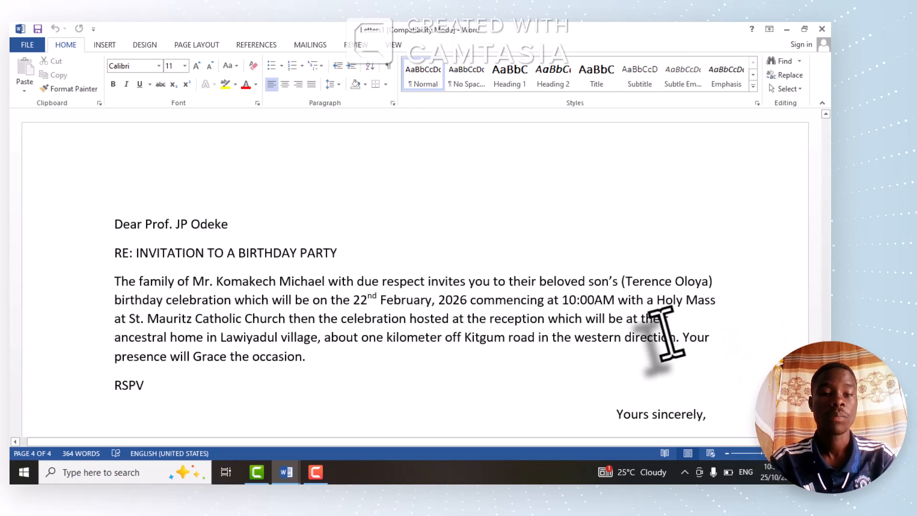